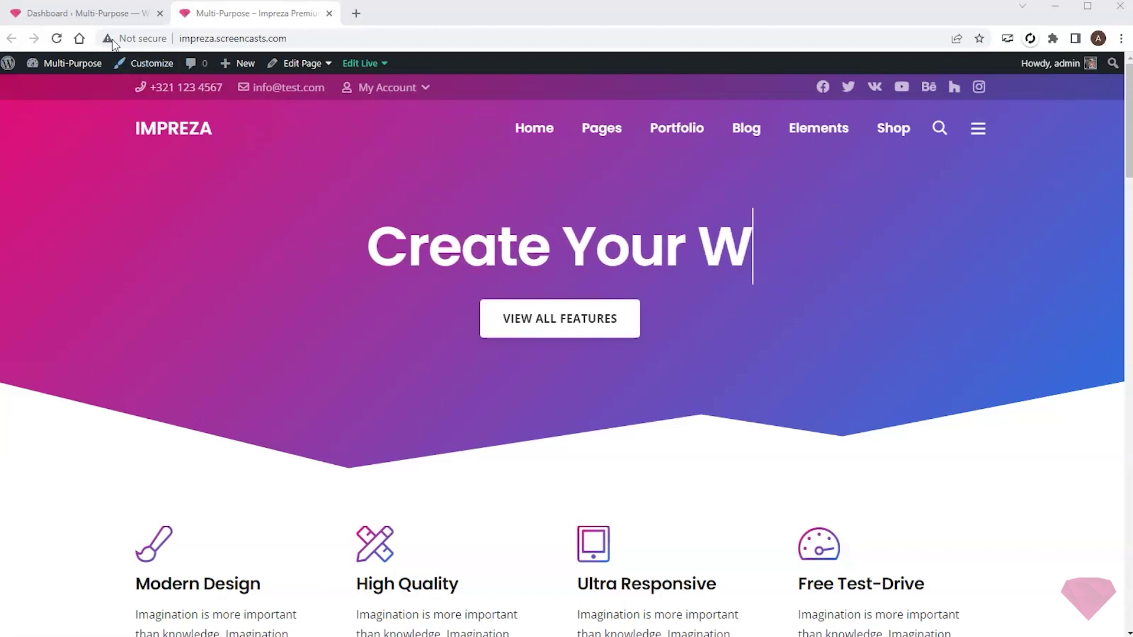
Turn on the Cookie Notice toggle in Impreza's General theme options and save the changes
left_click(94, 17)
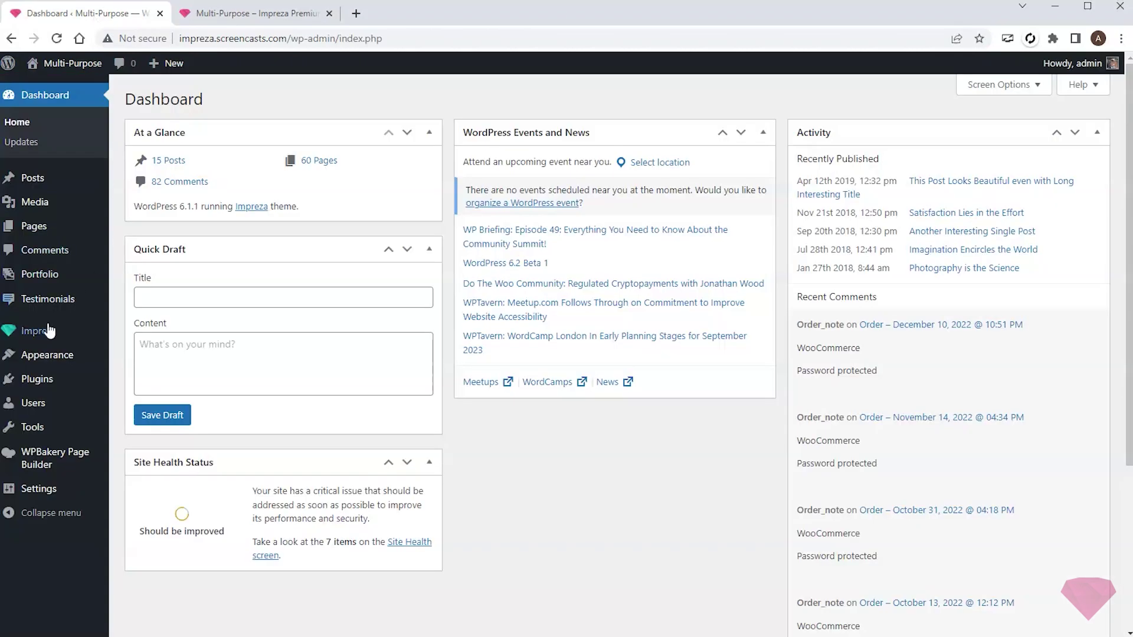
mouse_move(33, 338)
left_click(154, 336)
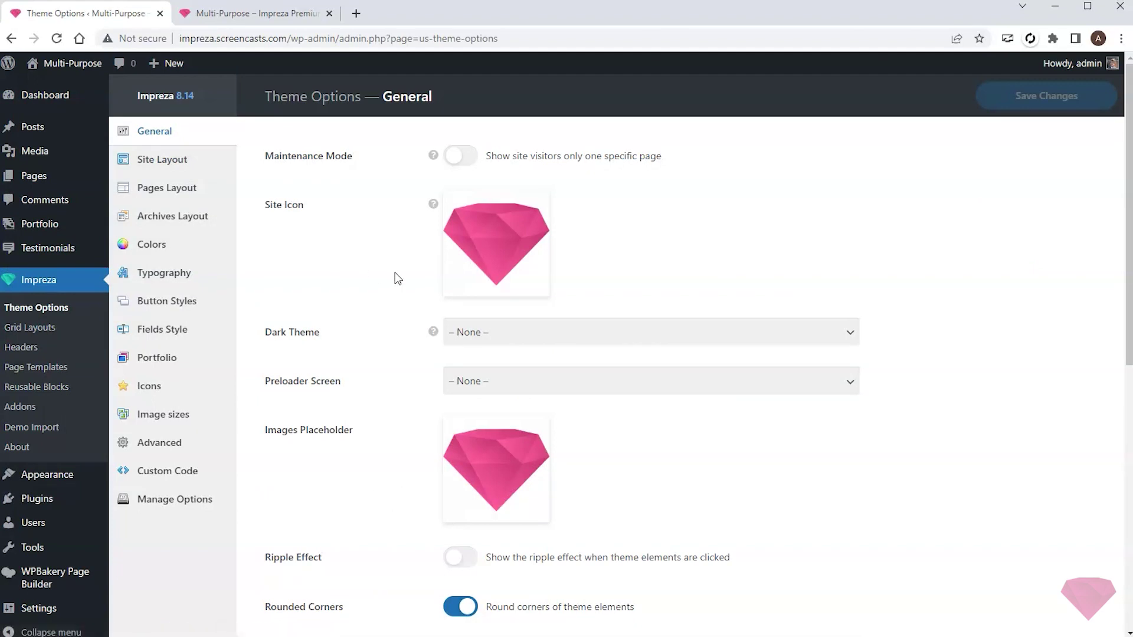
scroll(395, 278, "down", 5)
scroll(397, 278, "down", 4)
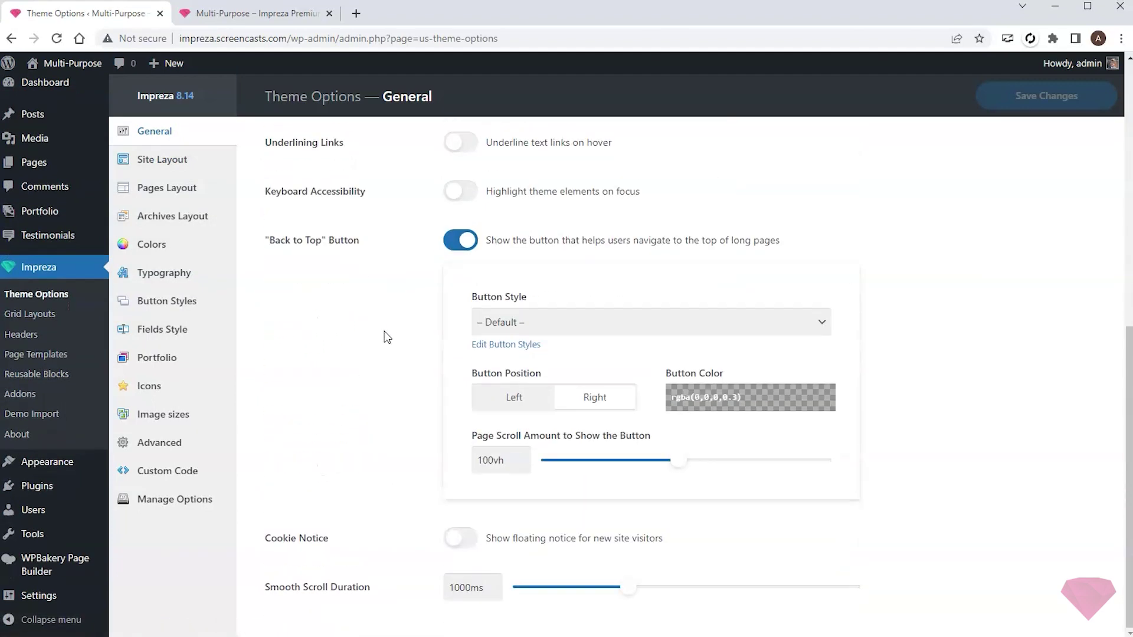
left_click(454, 538)
scroll(369, 413, "down", 6)
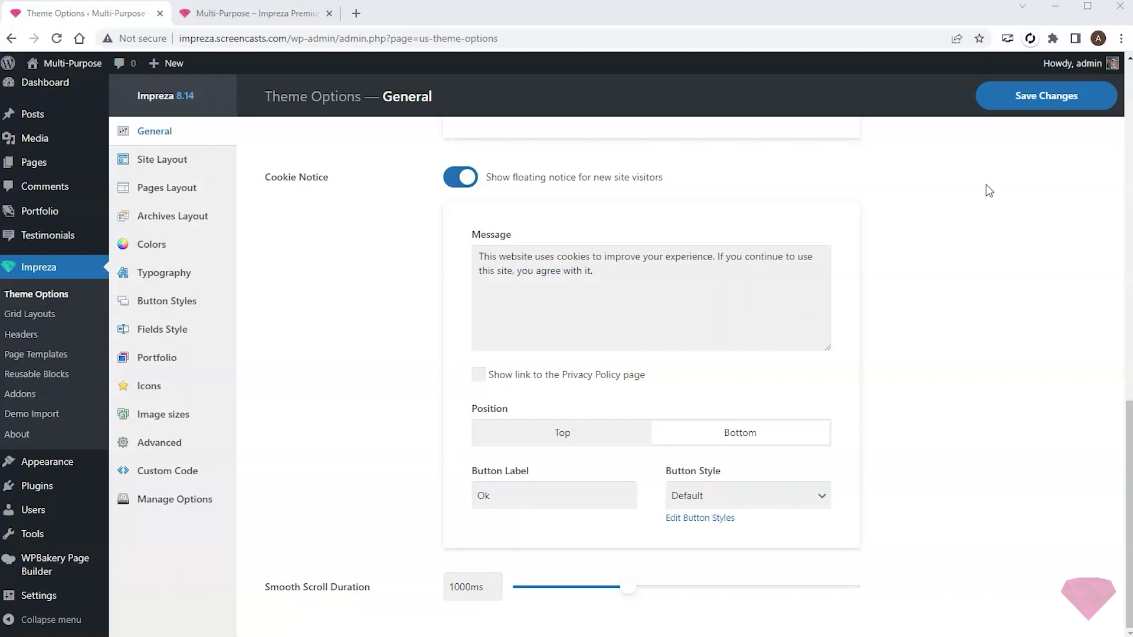
left_click(1019, 96)
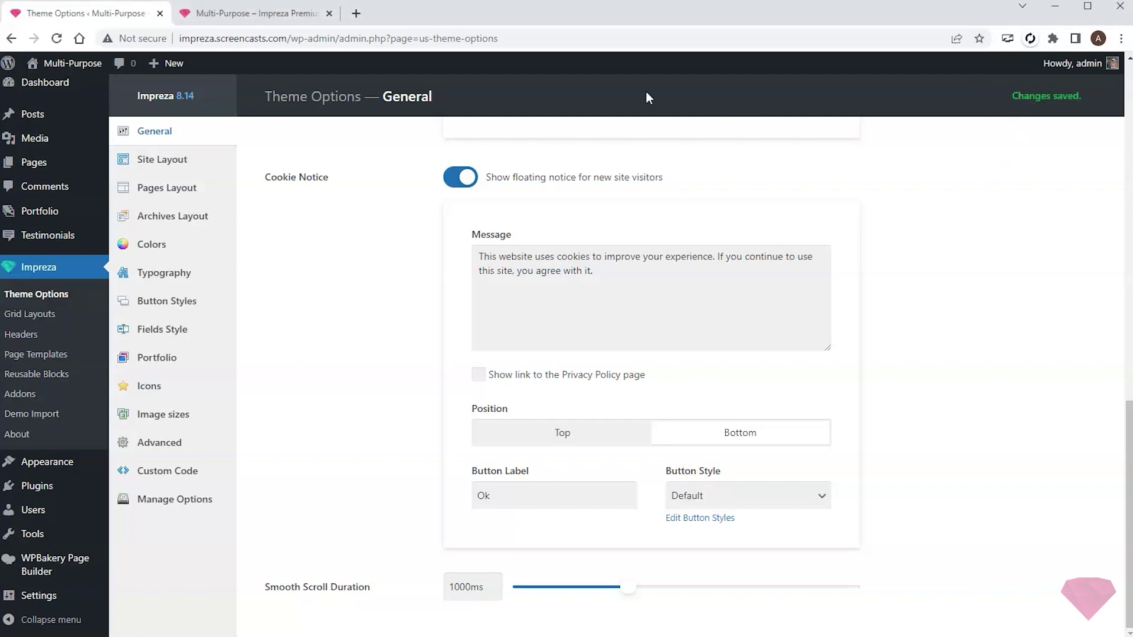
Reload the live site and accept the new cookie notice with OK
left_click(274, 18)
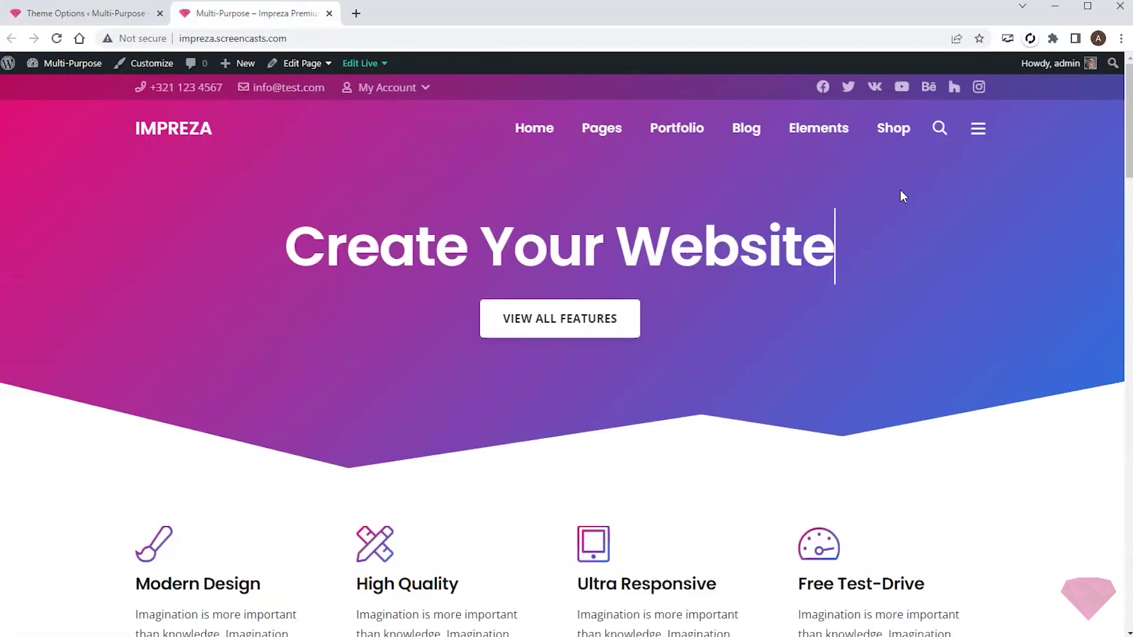
key("F5")
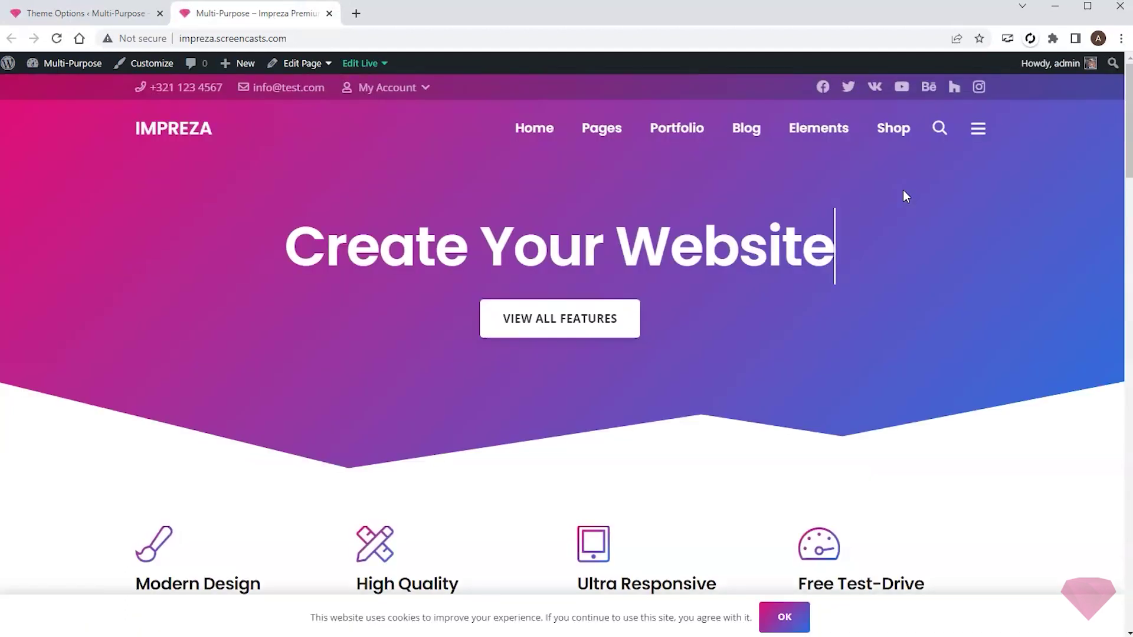
left_click(783, 618)
Reload the site, visit About Us, then return to the home page
key("F5")
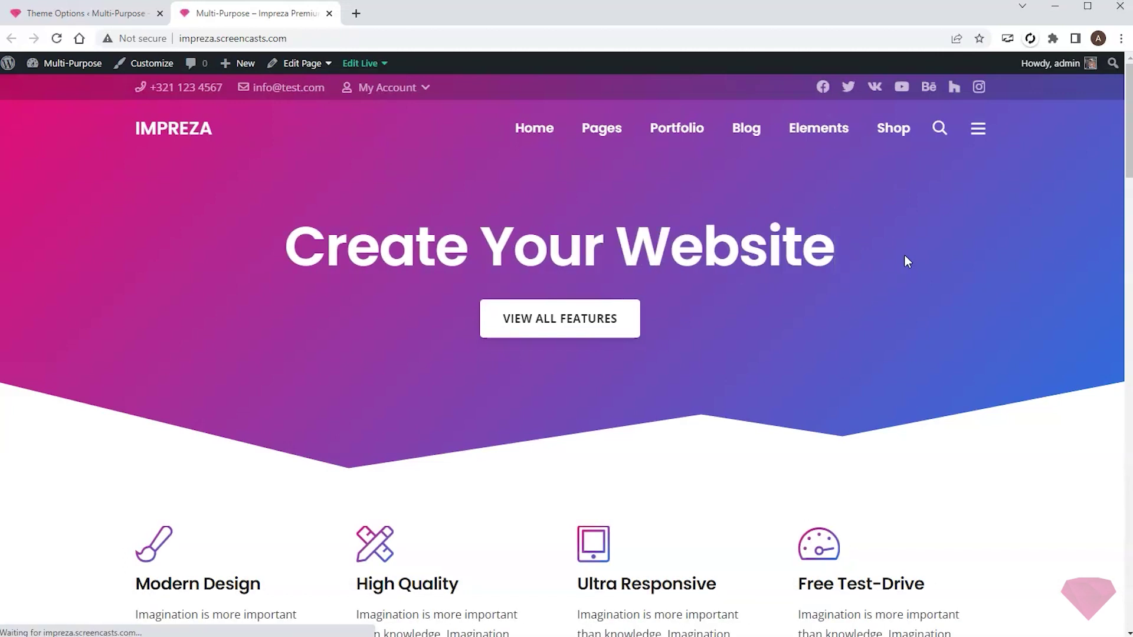
left_click(604, 131)
left_click(534, 128)
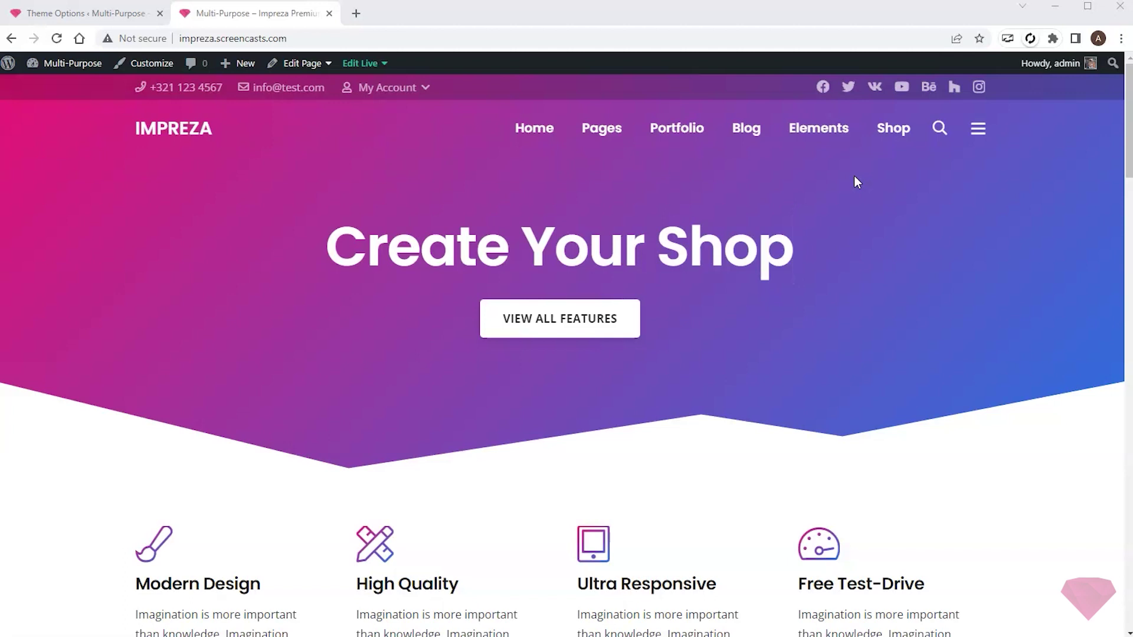
Add a new Impreza reusable block titled 'Contact Form' and save it with Update
left_click(68, 16)
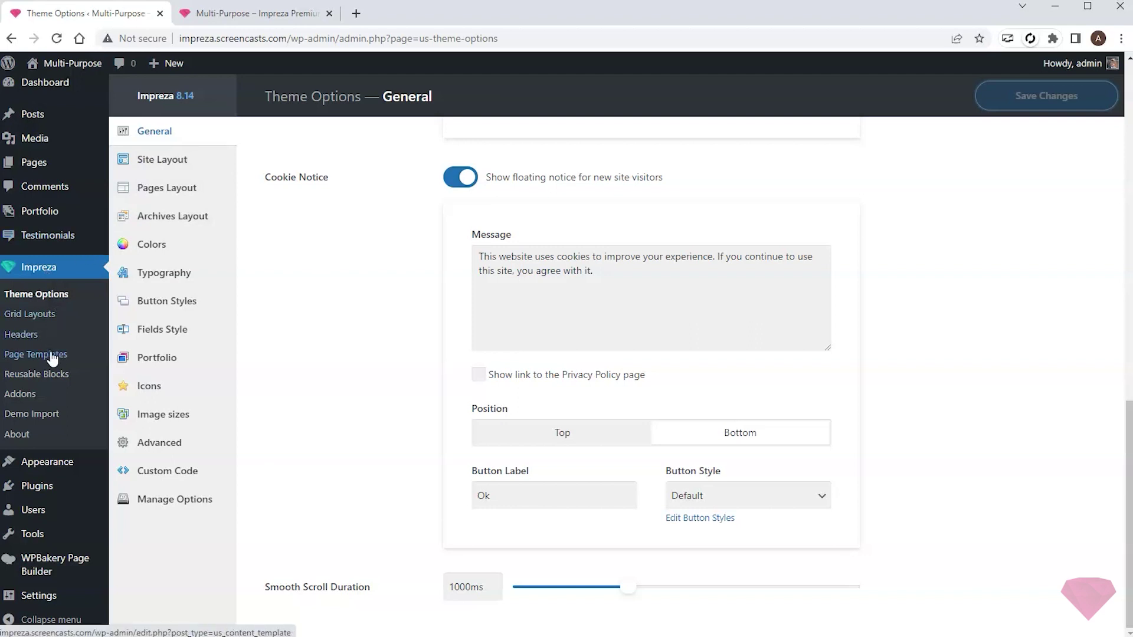
left_click(33, 374)
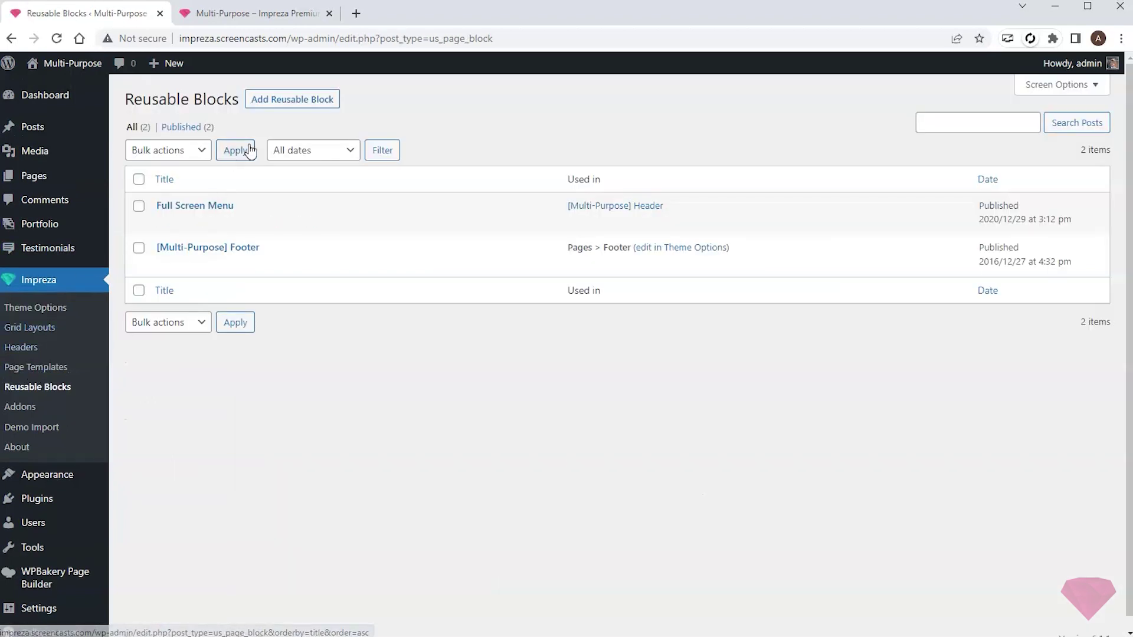
left_click(302, 105)
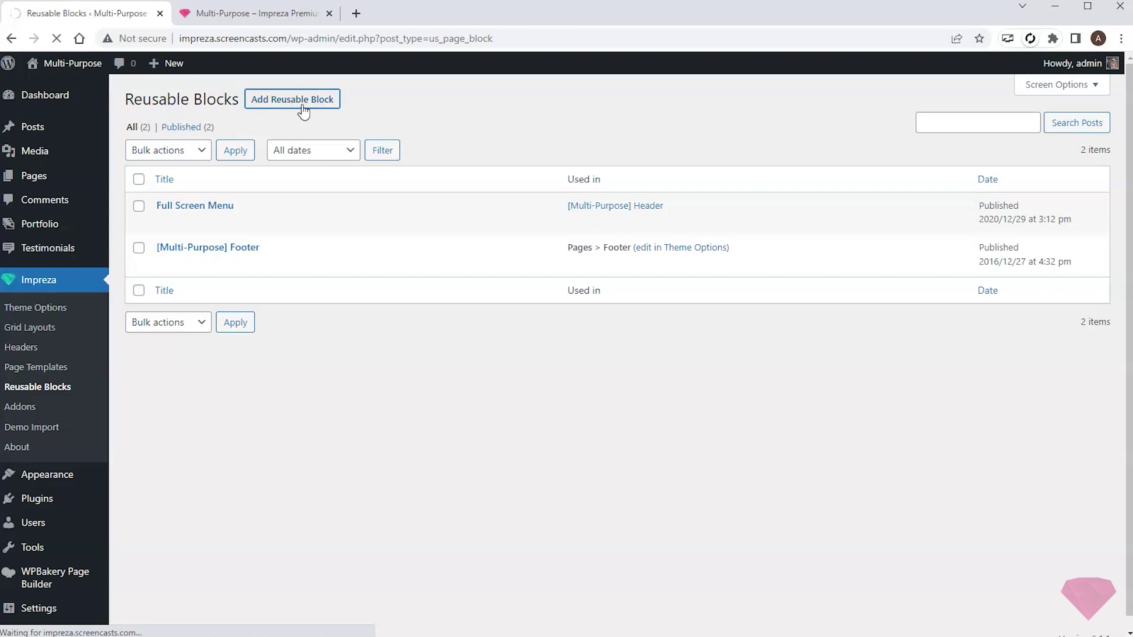
triple_click(271, 139)
type("Contact Form")
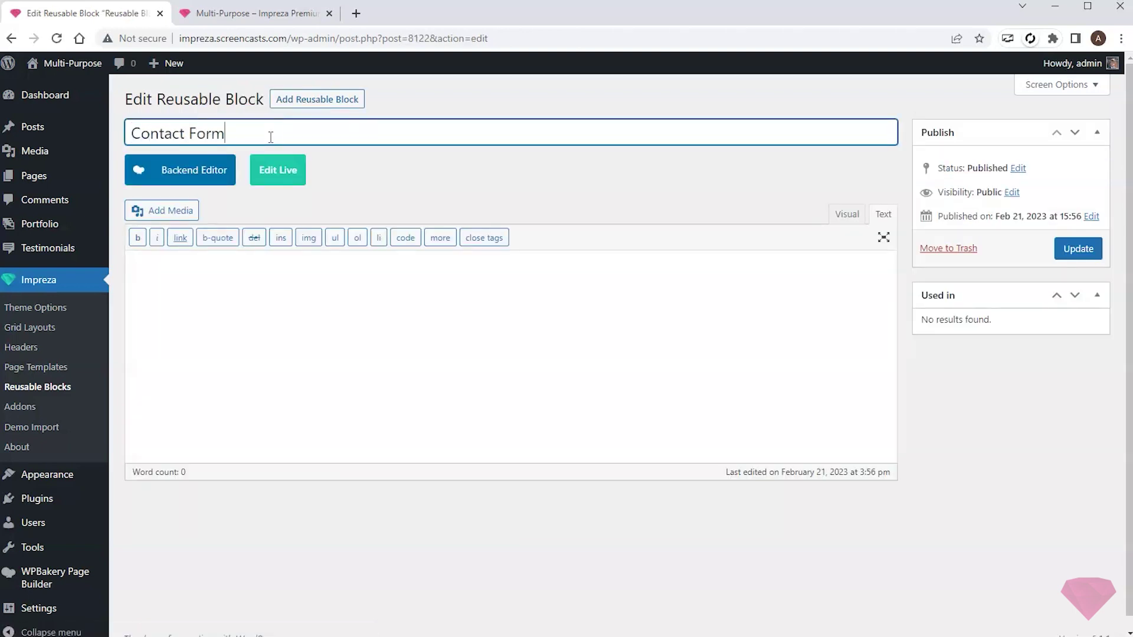
left_click(1071, 260)
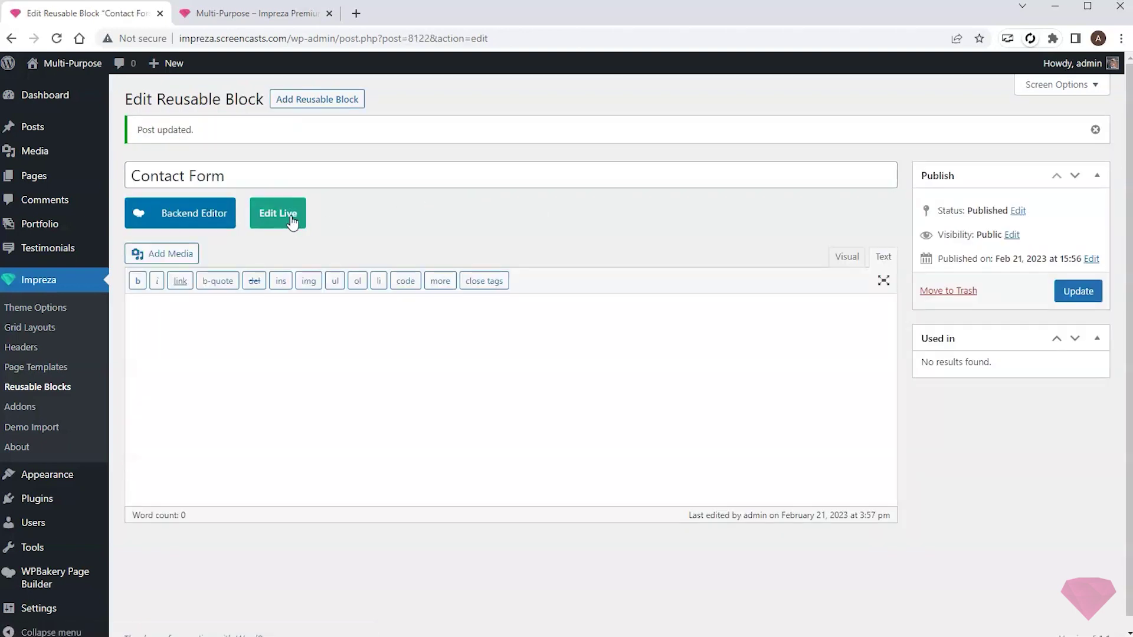
In the live builder, add a row with a centred large 'Contact Us' heading
left_click(284, 217)
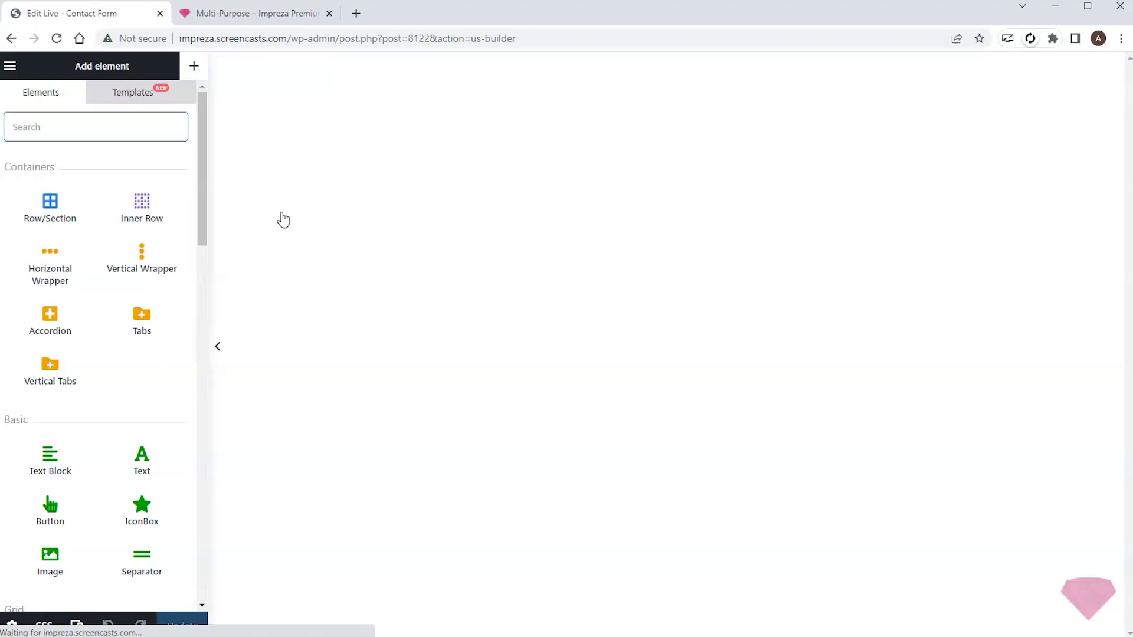
left_click_drag(50, 204, 445, 170)
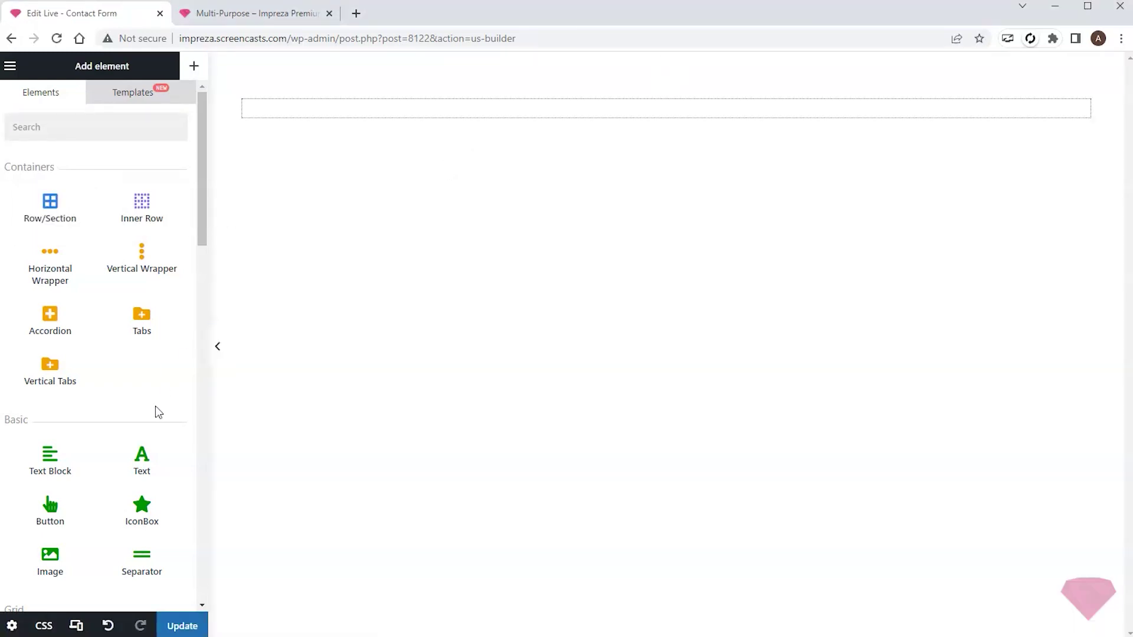
left_click_drag(142, 457, 506, 112)
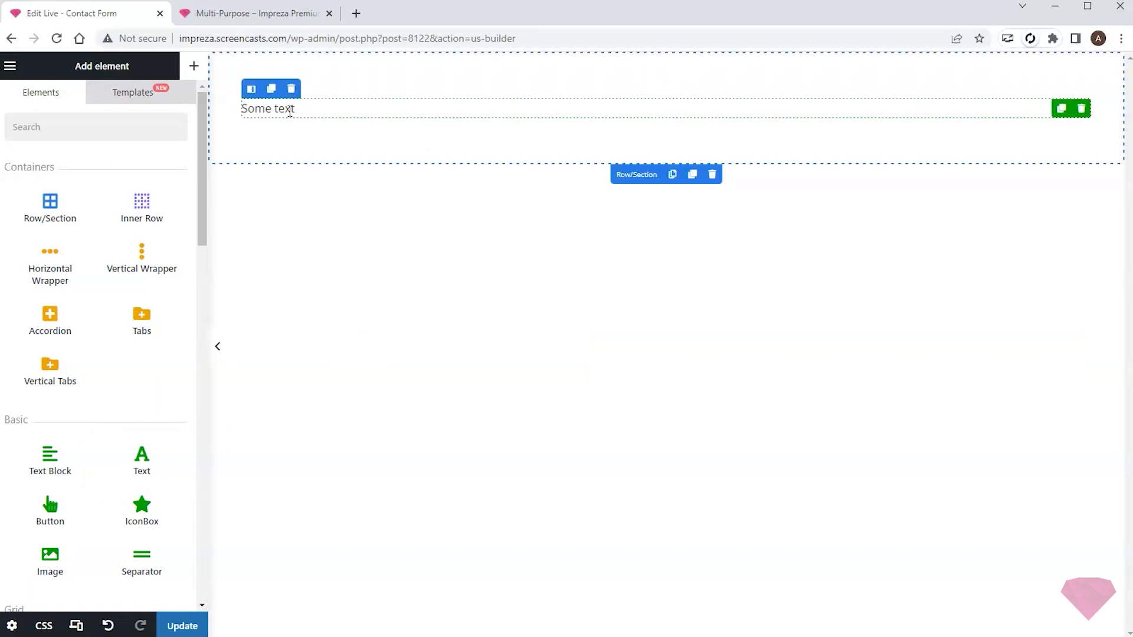
triple_click(79, 142)
type("Contu")
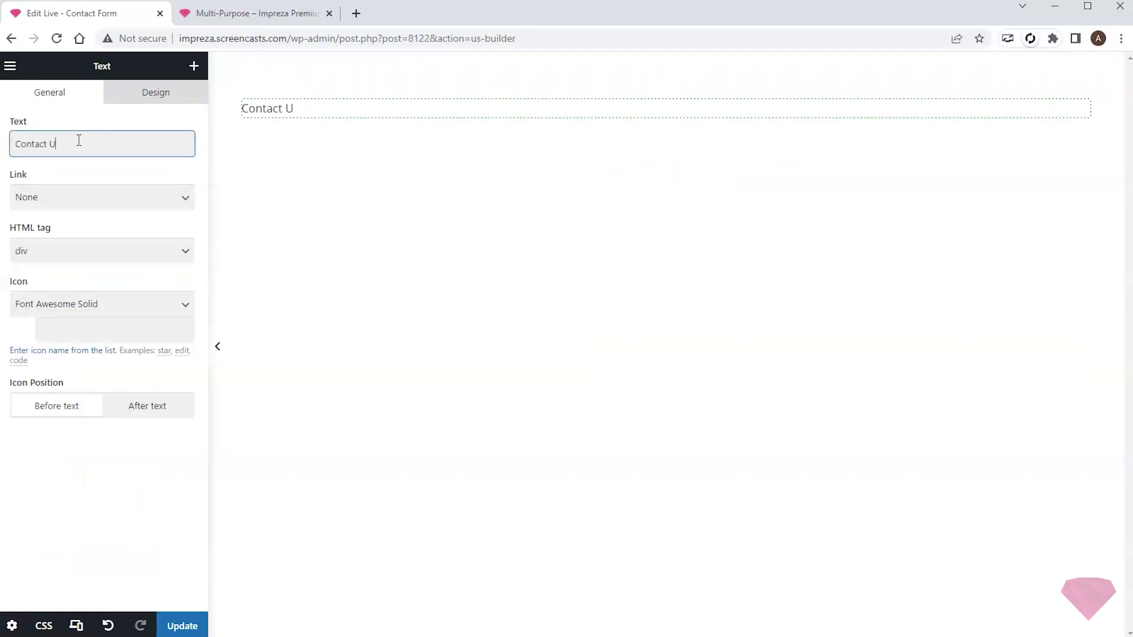
left_click(99, 250)
left_click(59, 284)
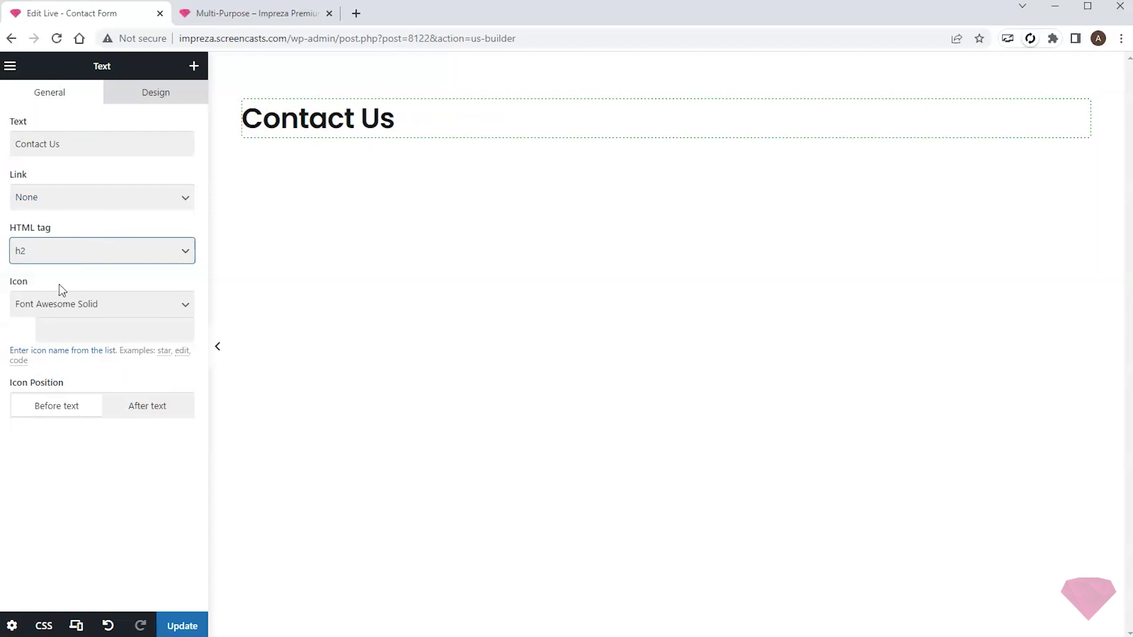
left_click(156, 93)
left_click(95, 265)
left_click(194, 65)
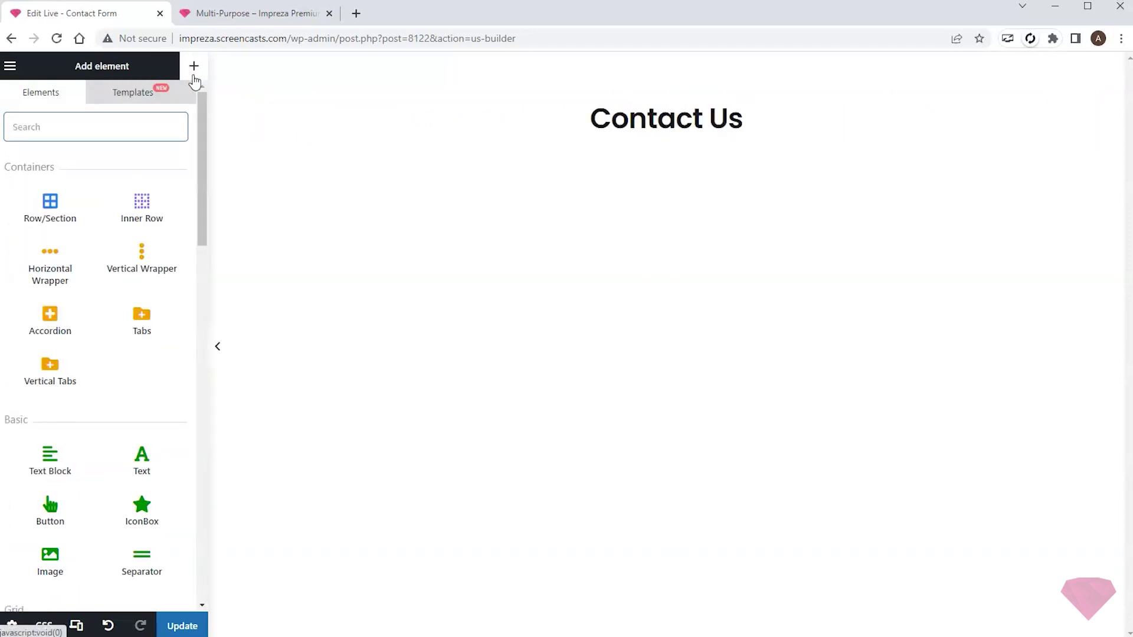
Add a Contact Form element below the Contact Us heading
scroll(168, 207, "down", 10)
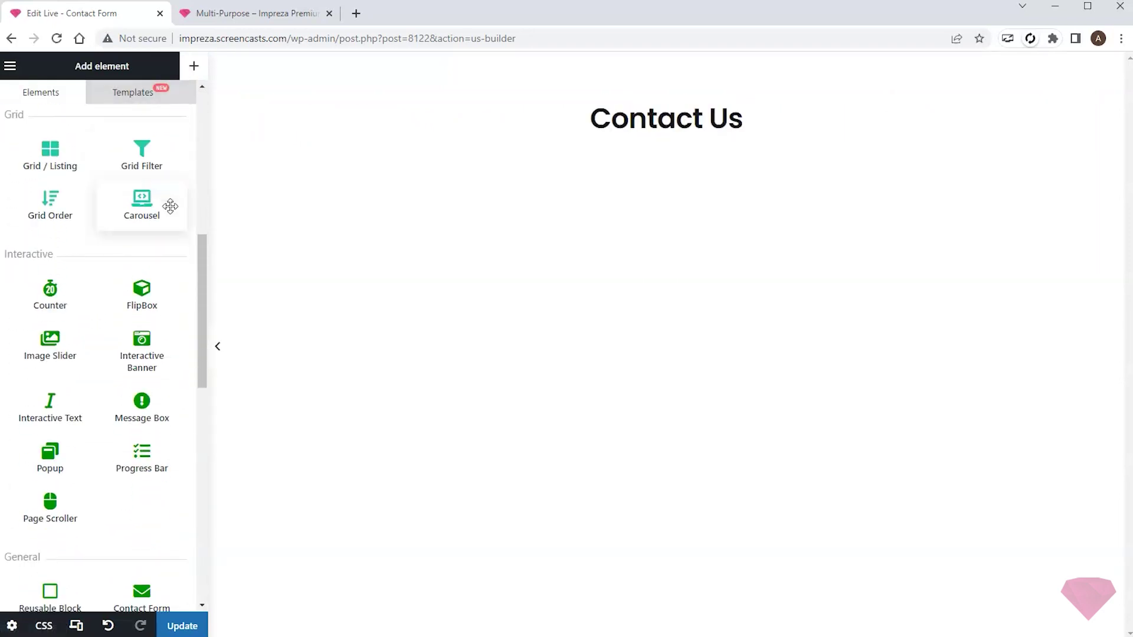
scroll(170, 206, "down", 1)
left_click_drag(141, 447, 667, 145)
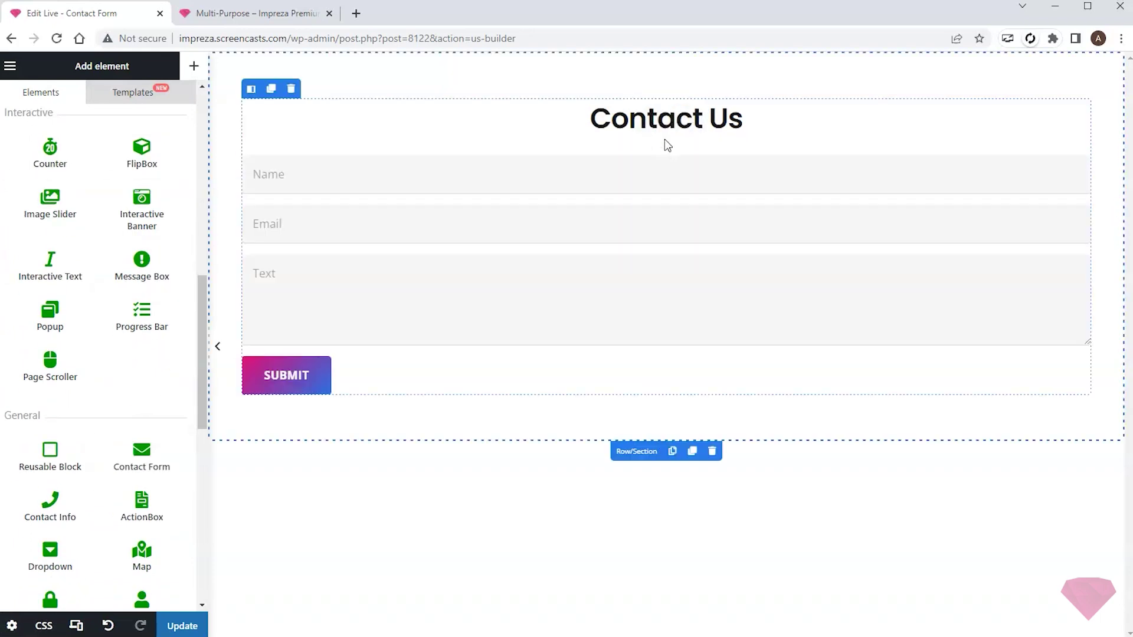
Delete the multi-line text field and add a tel-mode field with placeholder 'Phone'
left_click(526, 223)
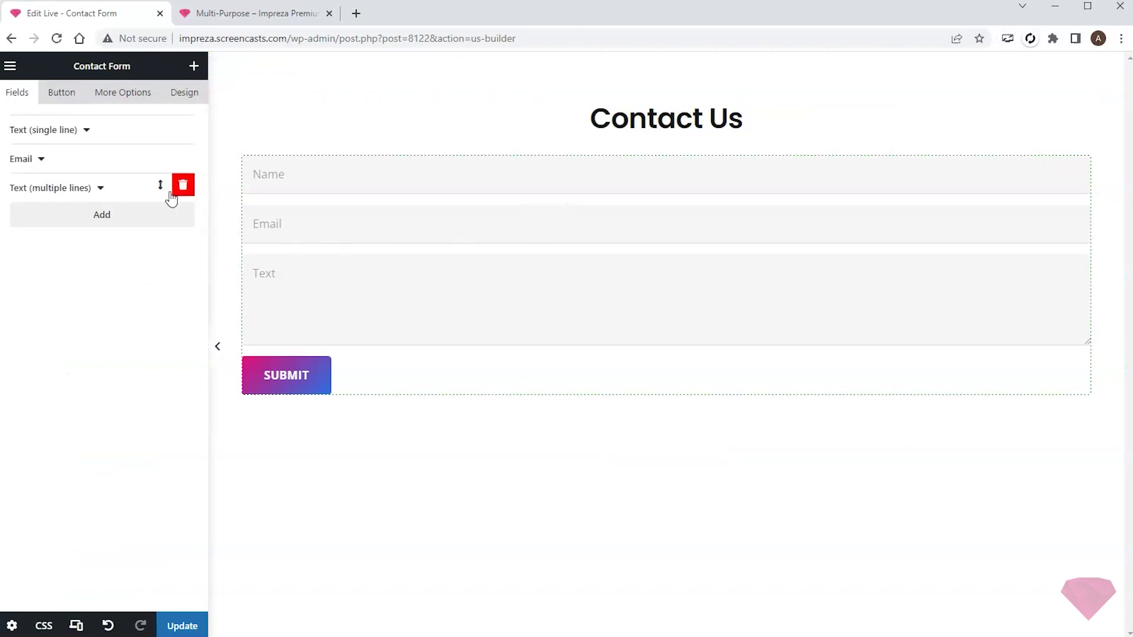
left_click(183, 185)
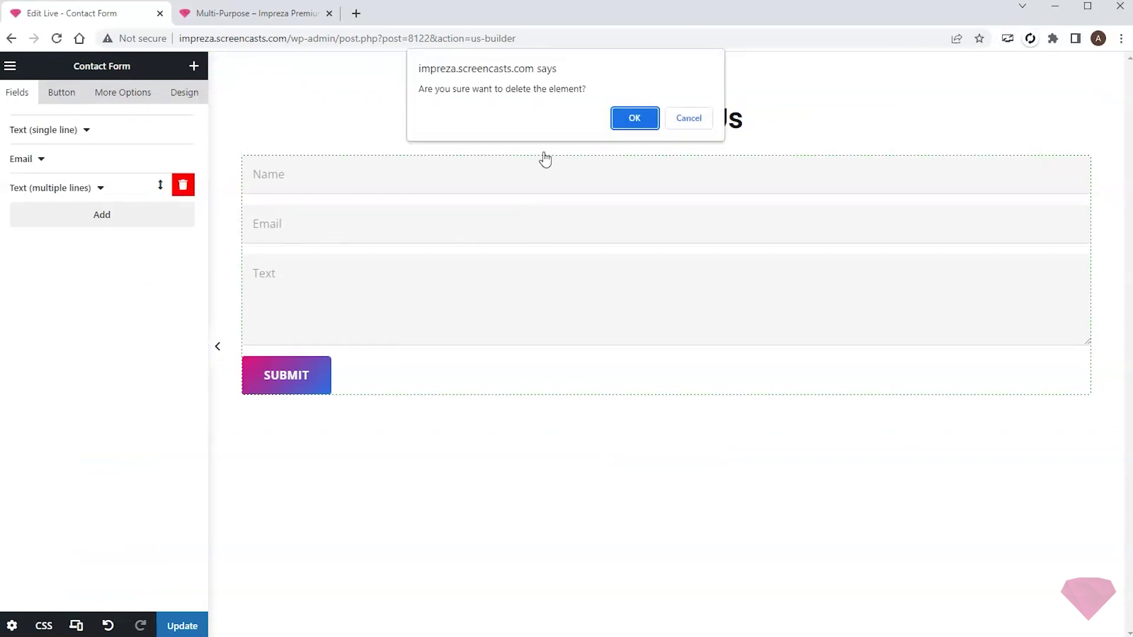
left_click(633, 121)
left_click(118, 188)
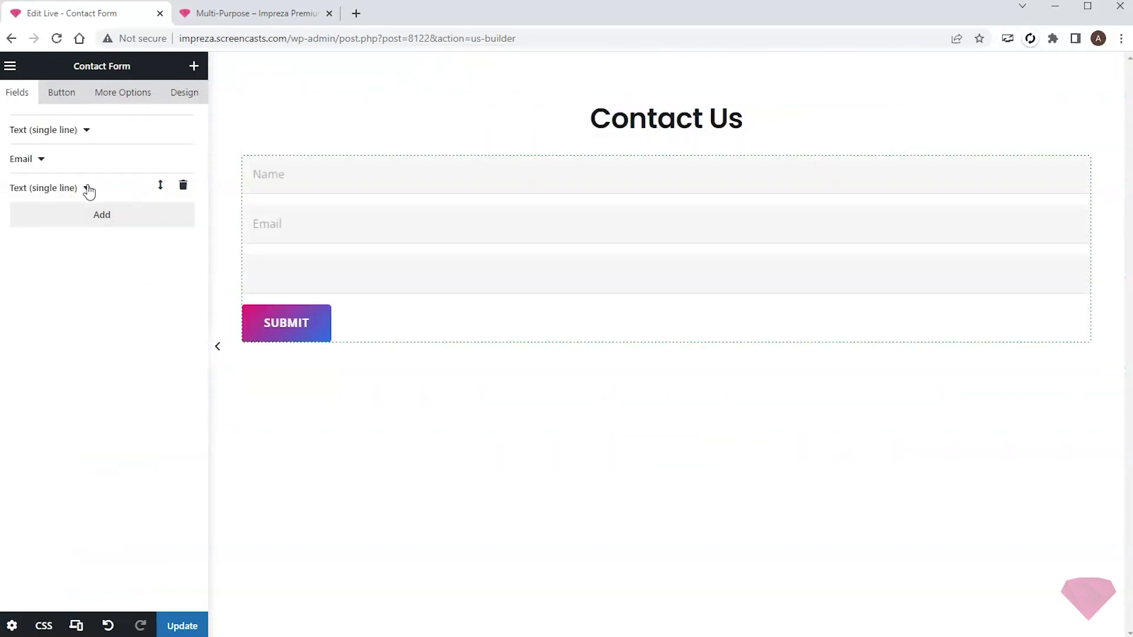
left_click(87, 189)
left_click(63, 294)
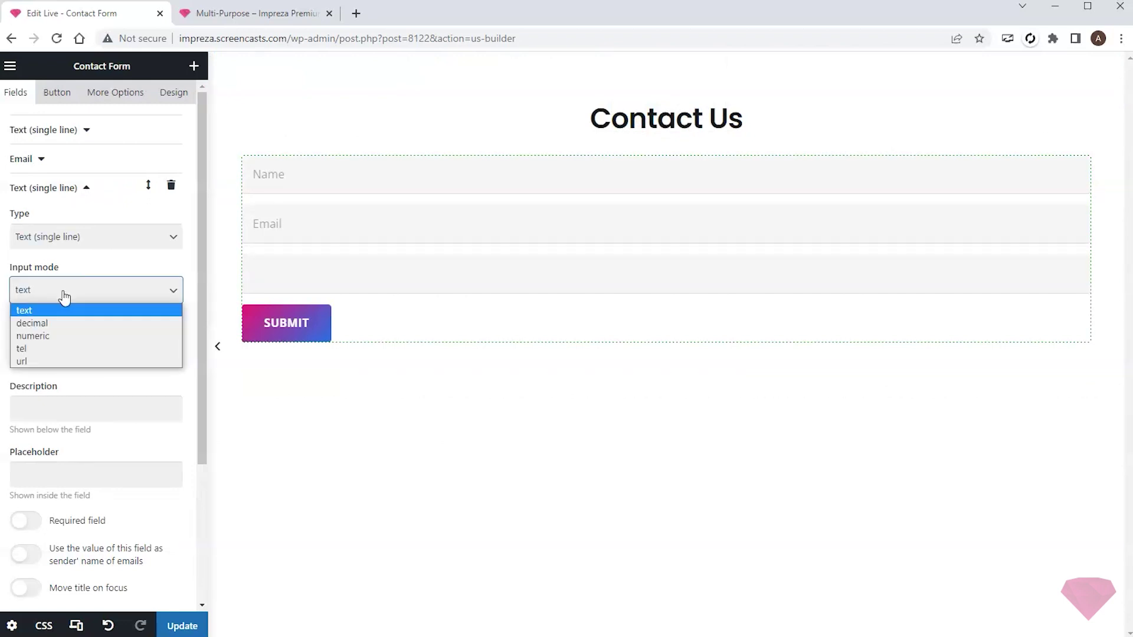
left_click(37, 347)
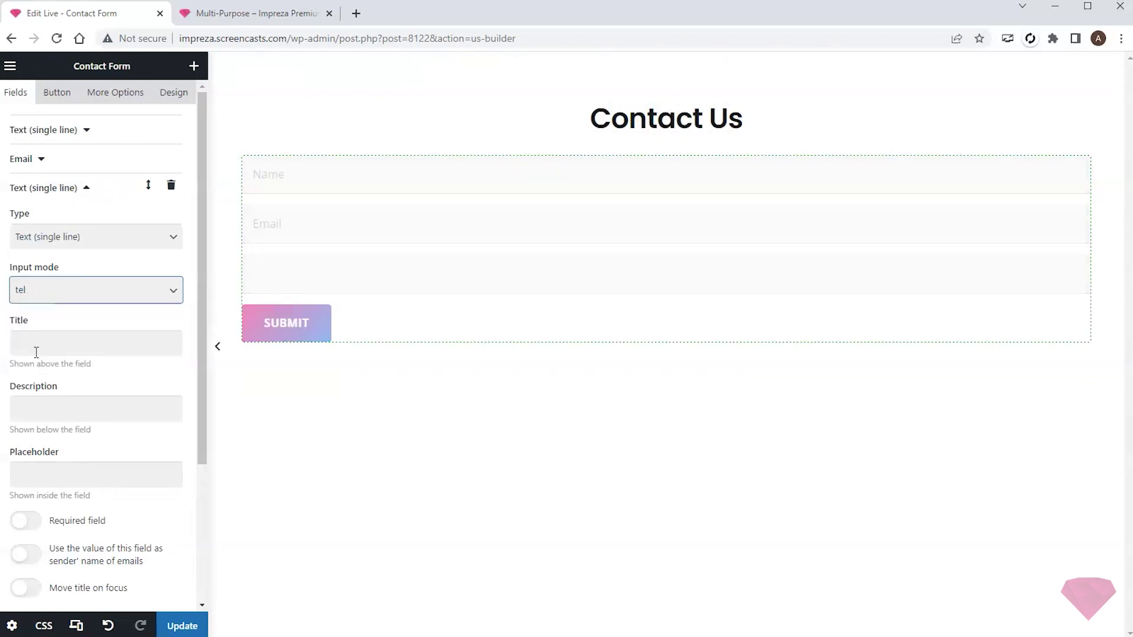
left_click(37, 478)
type("Phone")
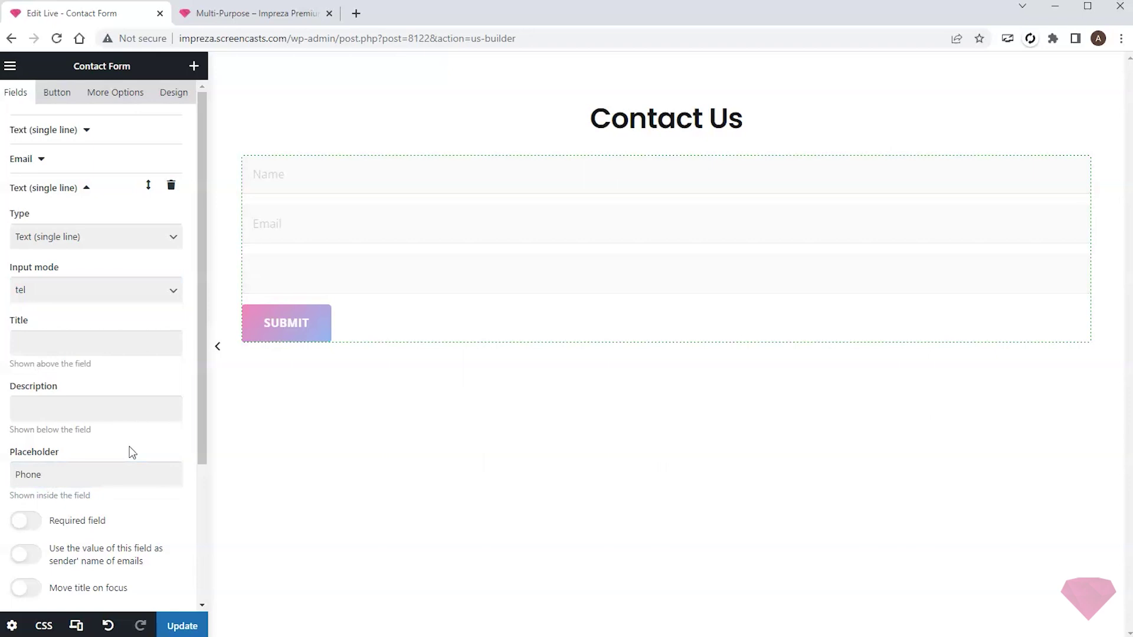
Centre the form's Submit button via Button Alignment, then show the Multi-Purpose home page
left_click(58, 96)
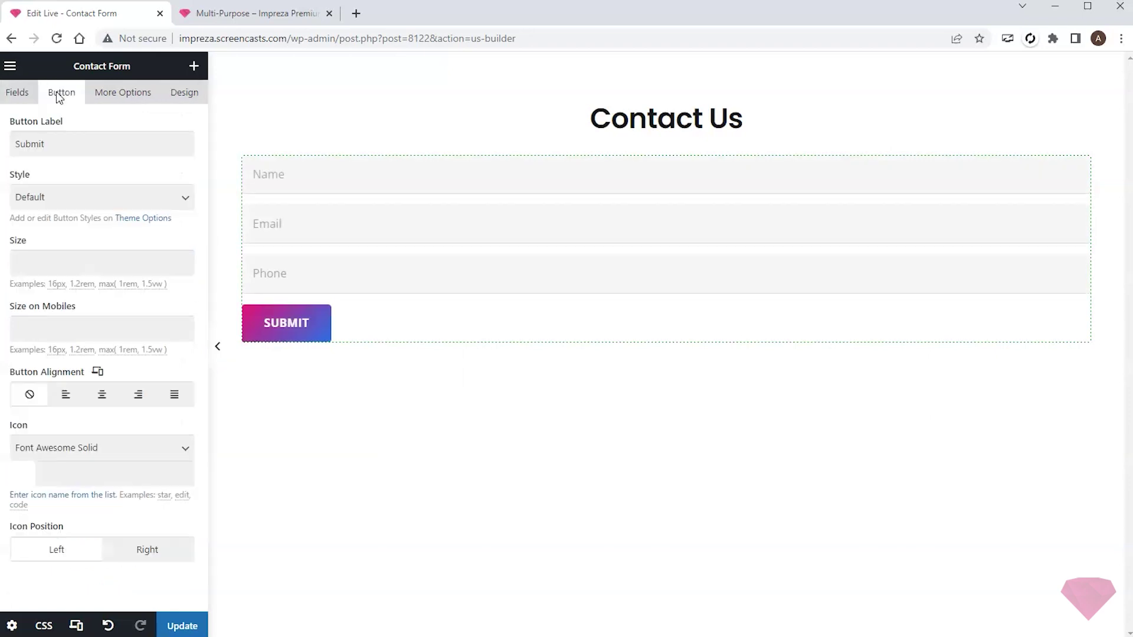
left_click(102, 395)
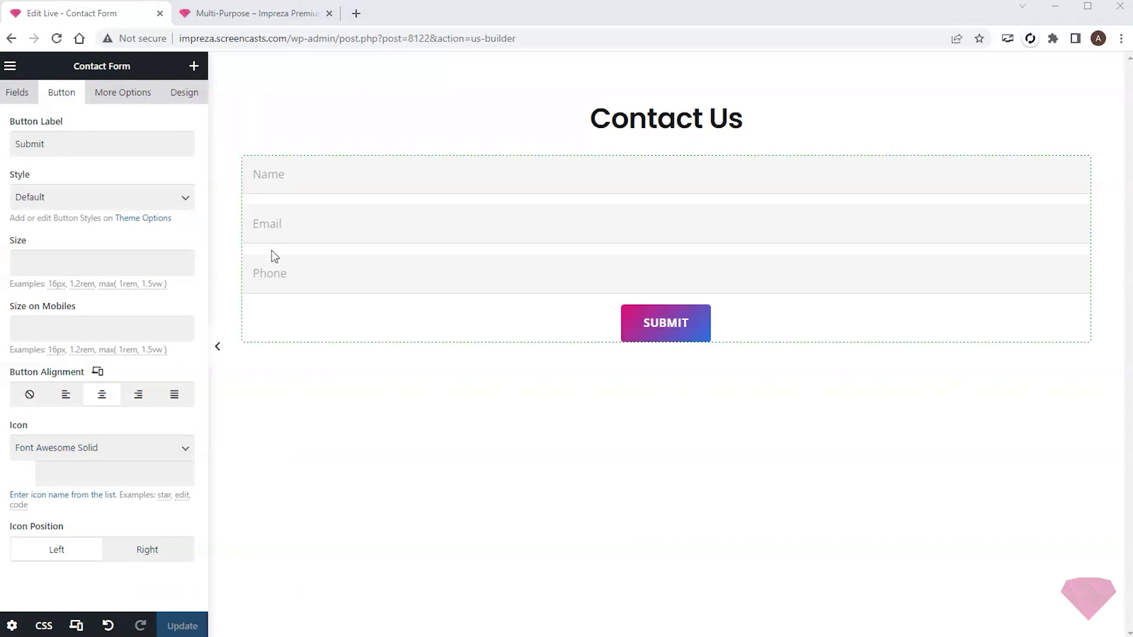
left_click(239, 18)
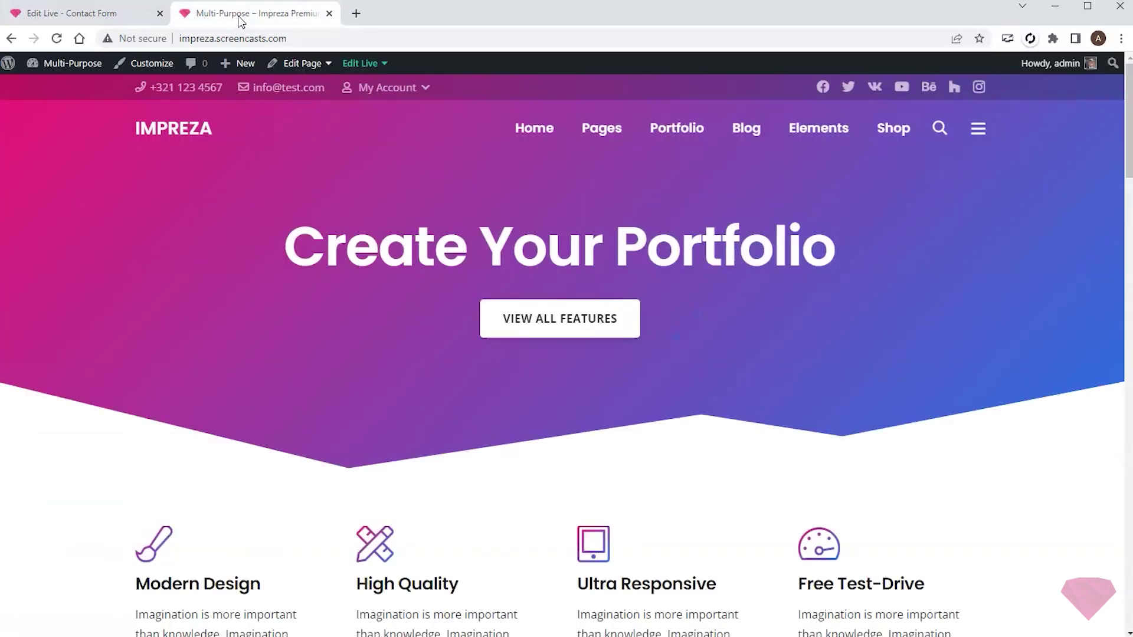
Open the Home page with Edit Live and scroll the preview down to the footer
left_click(364, 64)
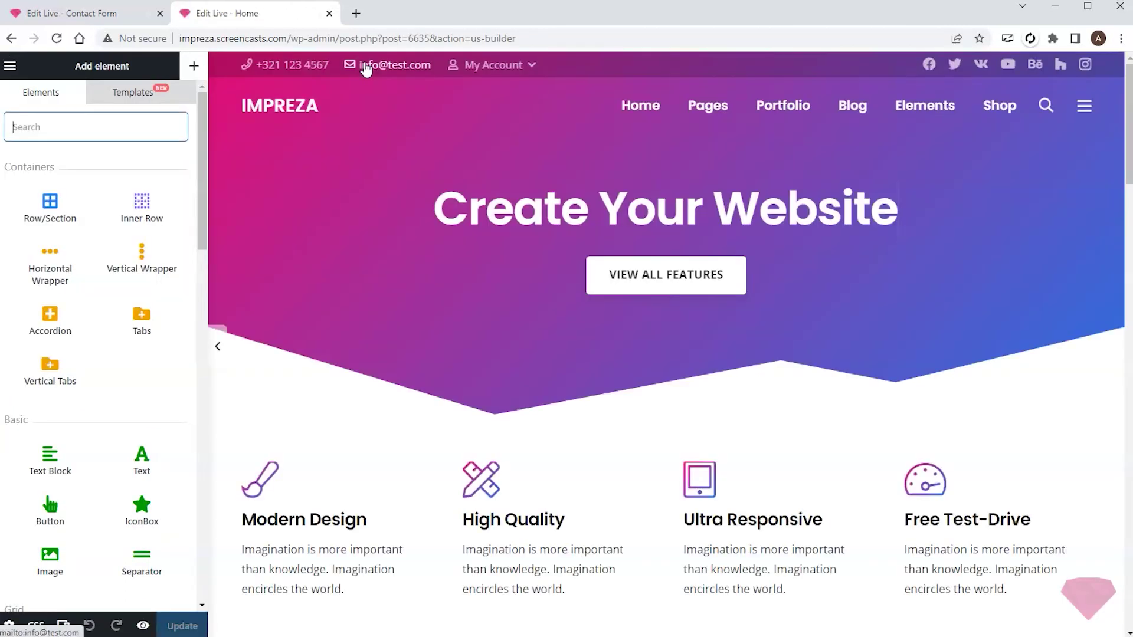
scroll(407, 163, "down", 10)
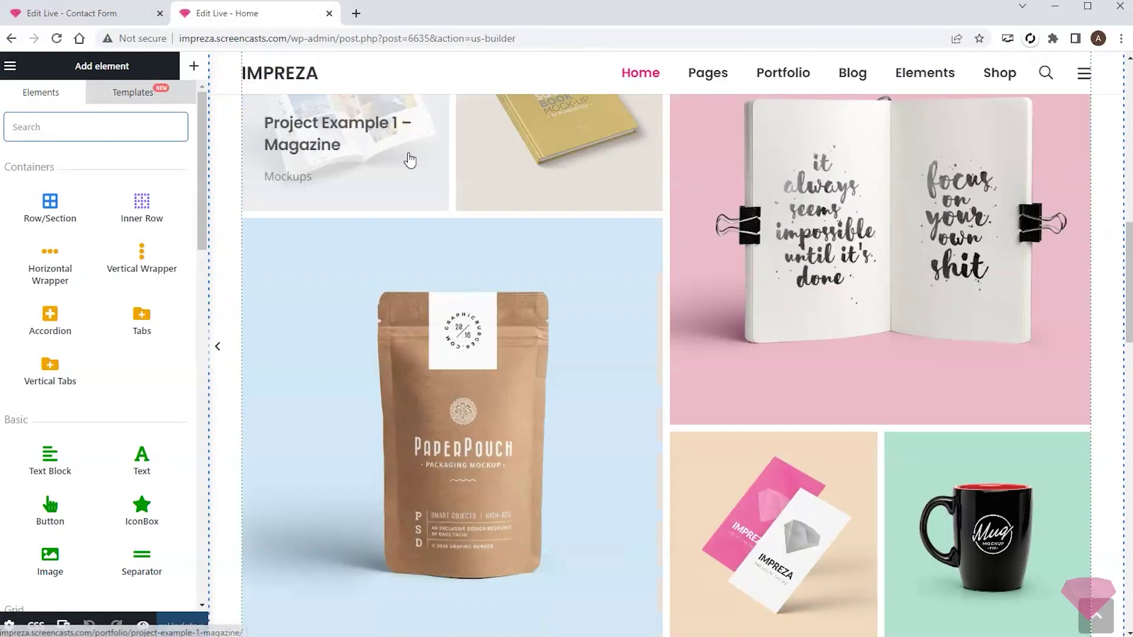
scroll(409, 160, "down", 15)
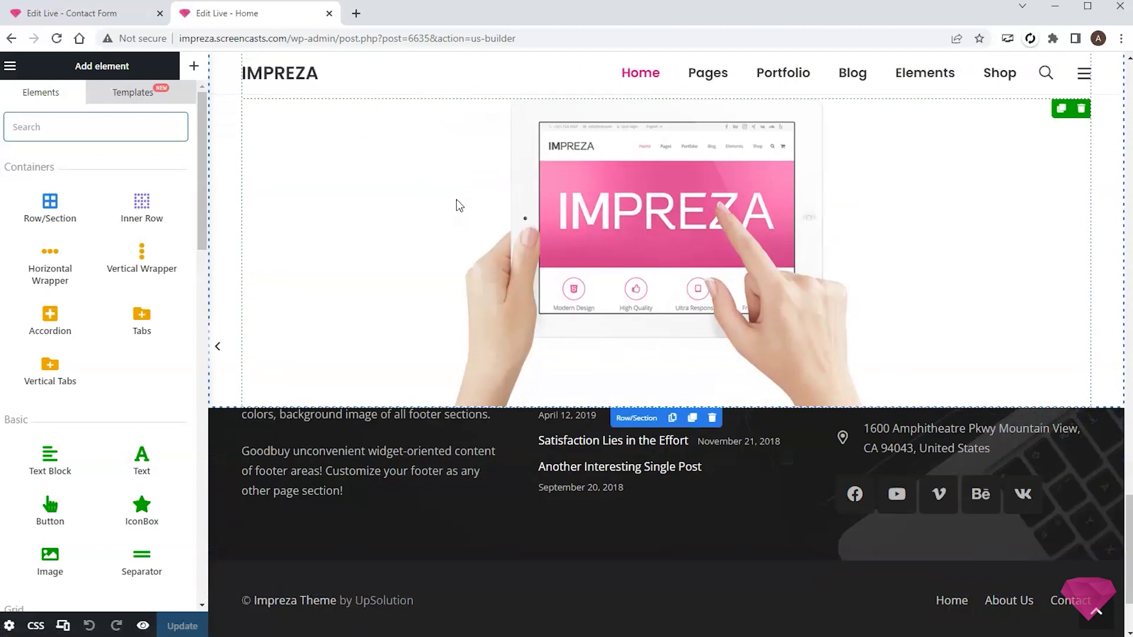
Place the CT02 Call To Action template section above the footer
left_click(129, 93)
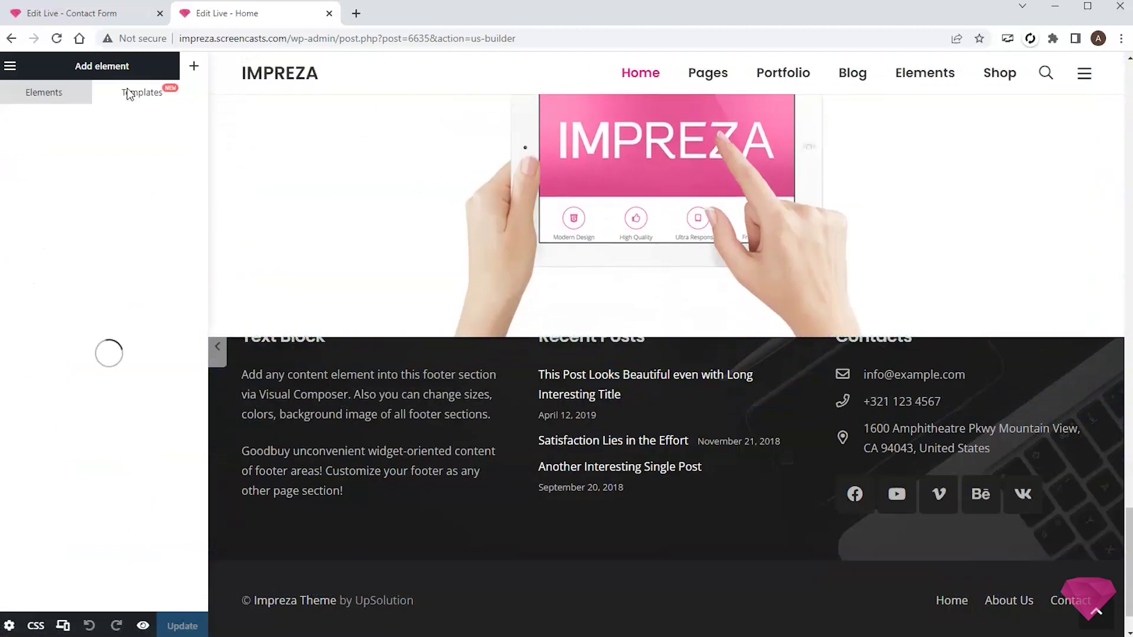
left_click(62, 233)
mouse_move(143, 374)
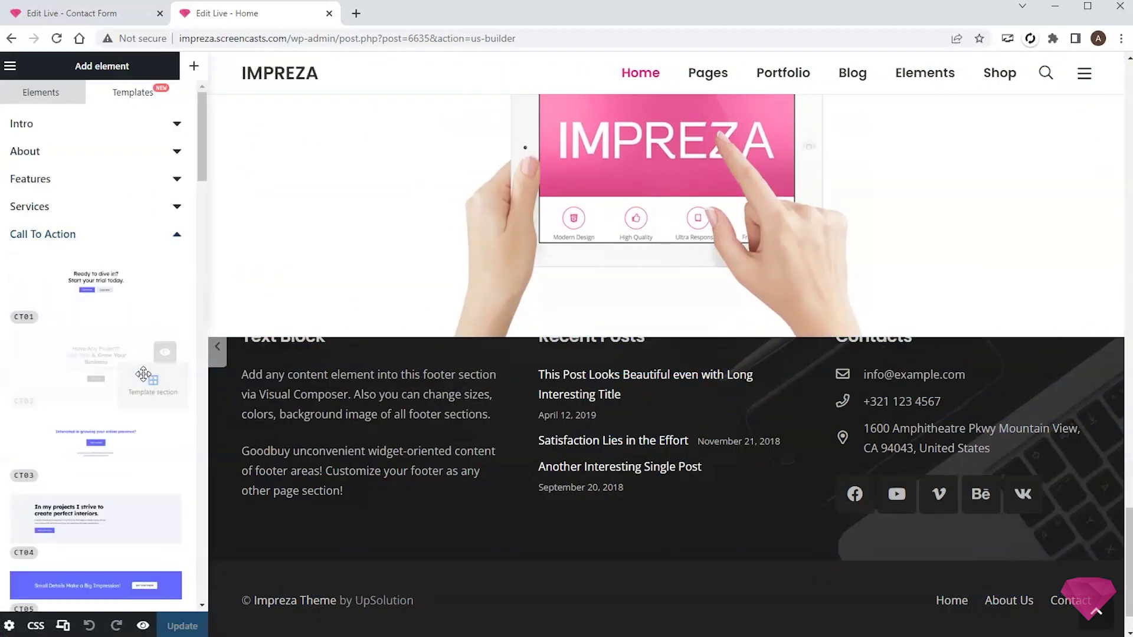
left_click_drag(143, 374, 562, 375)
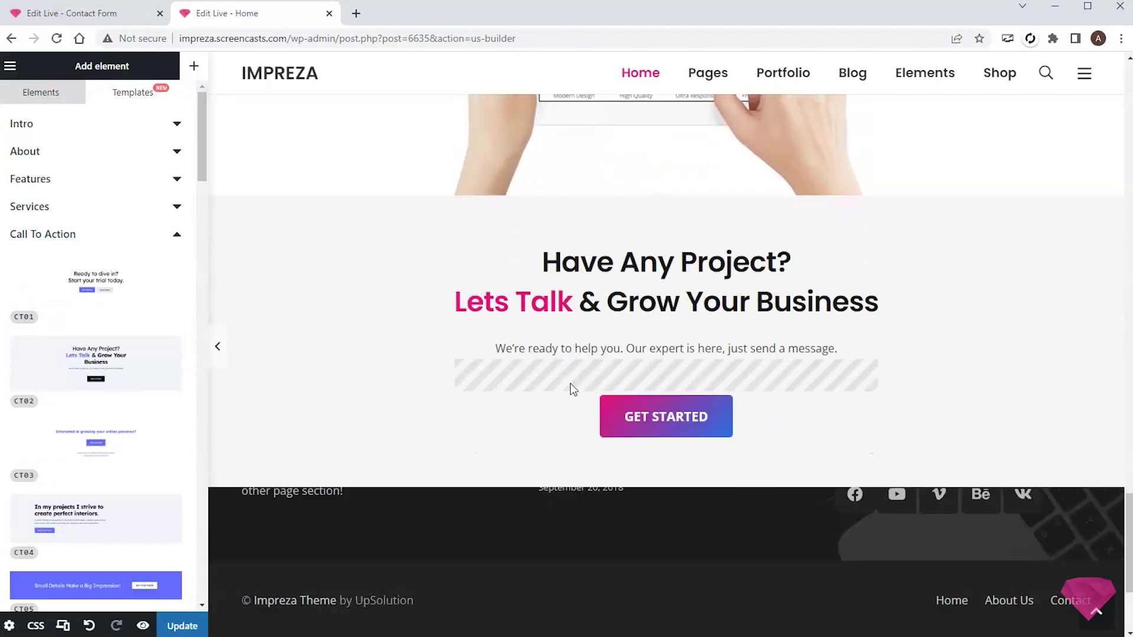
Replace the section's GET STARTED button with a Popup element
left_click(871, 406)
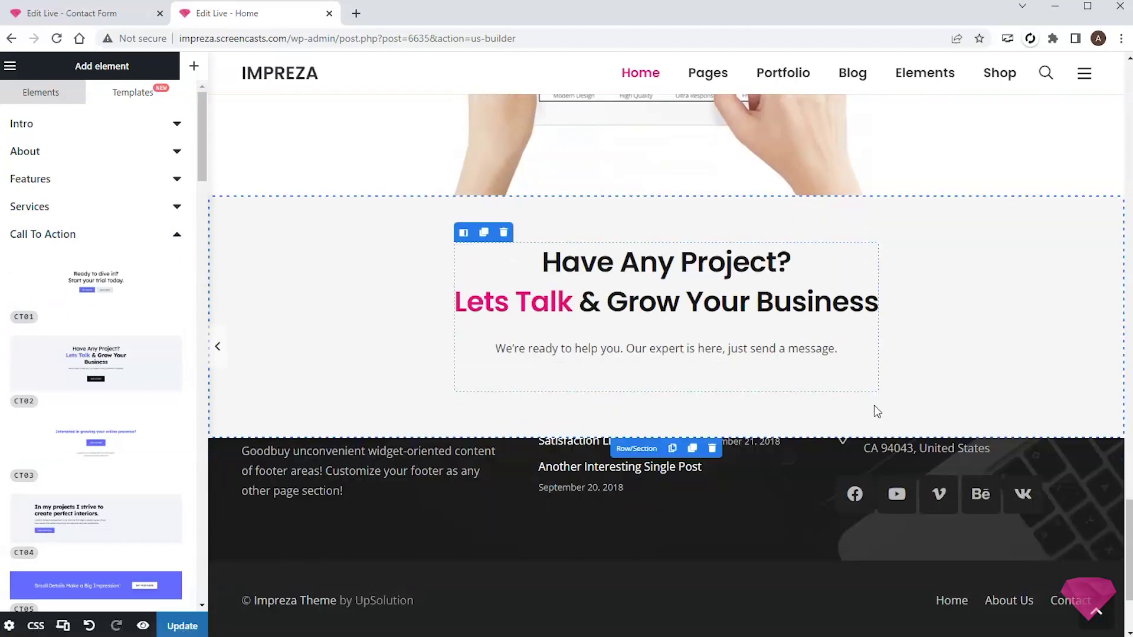
left_click(38, 95)
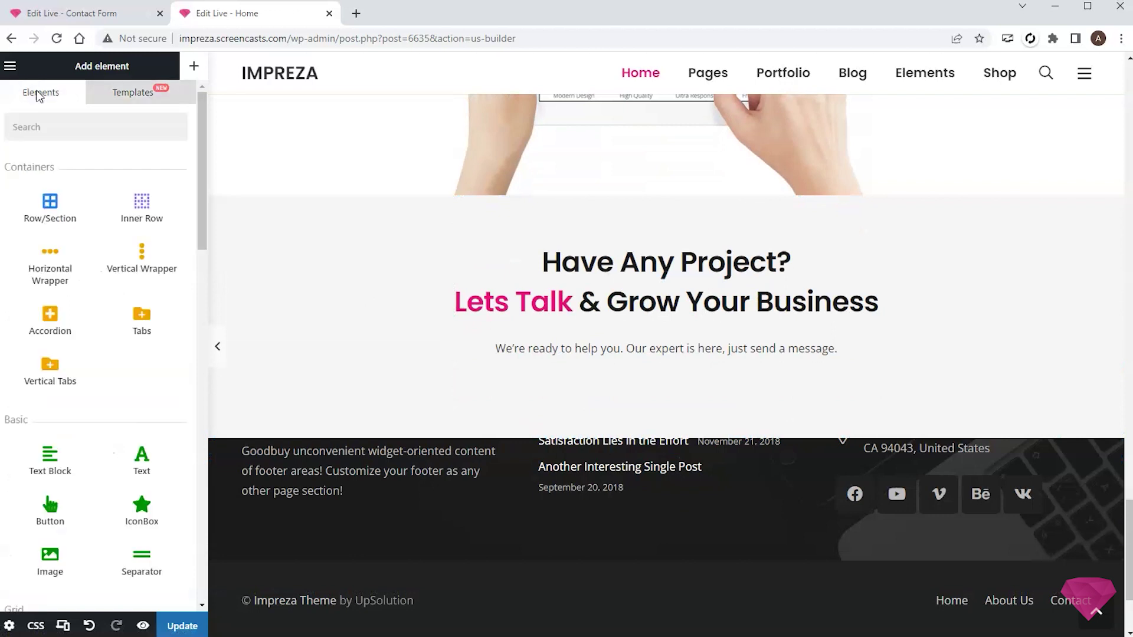
scroll(117, 230, "down", 9)
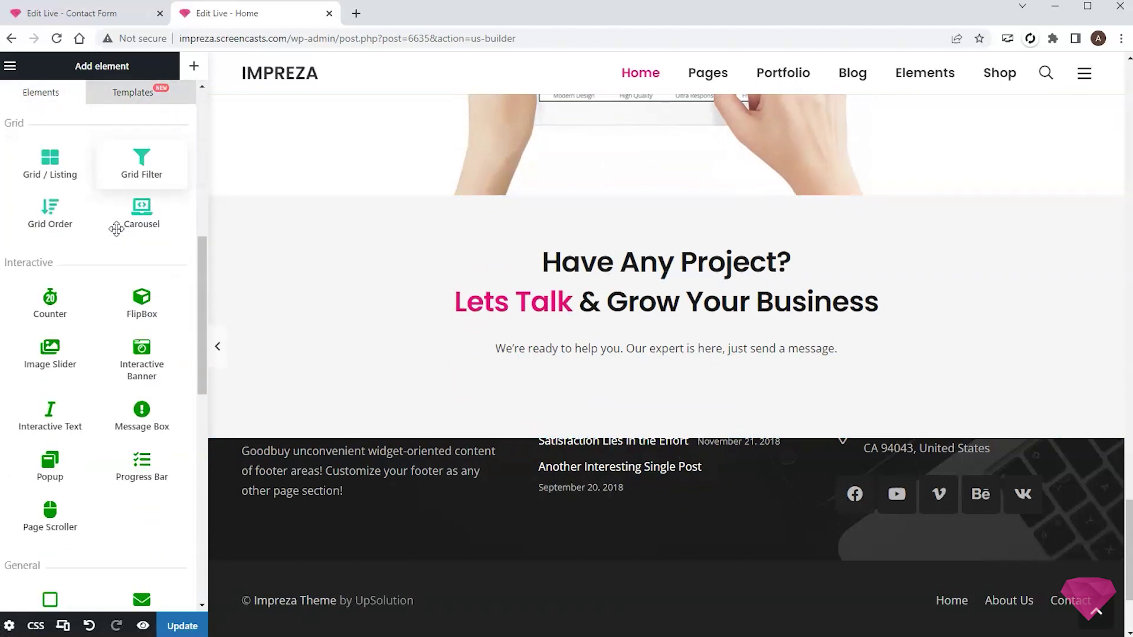
scroll(116, 230, "down", 1)
left_click_drag(97, 387, 665, 400)
Set the popup's reusable block to Contact Form, centre its trigger button, and update the page
left_click(471, 413)
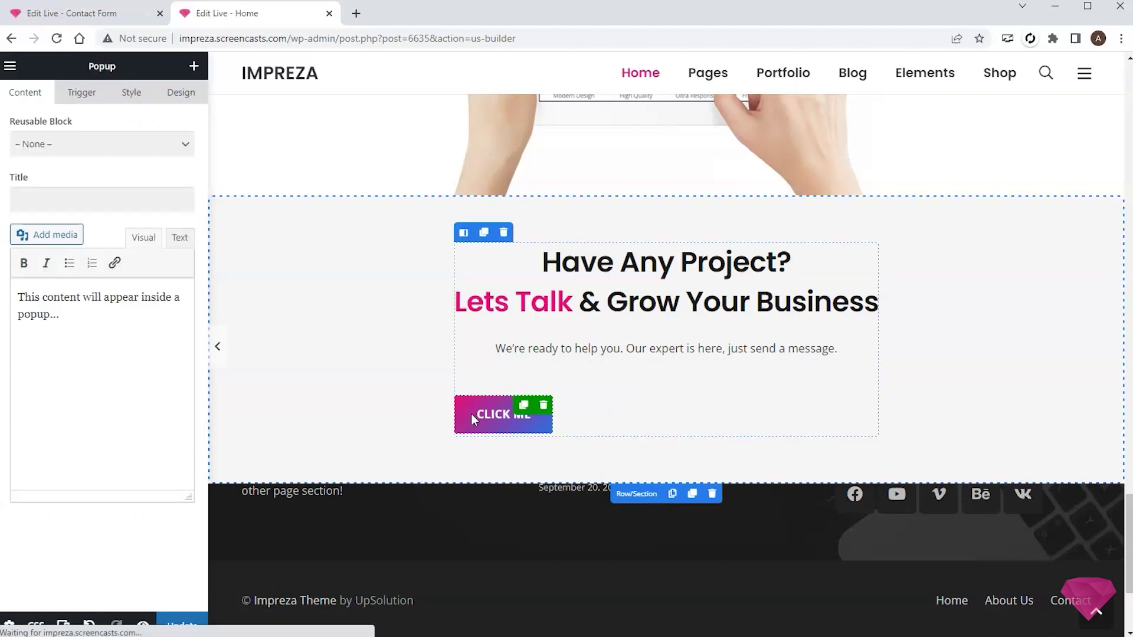
left_click(87, 148)
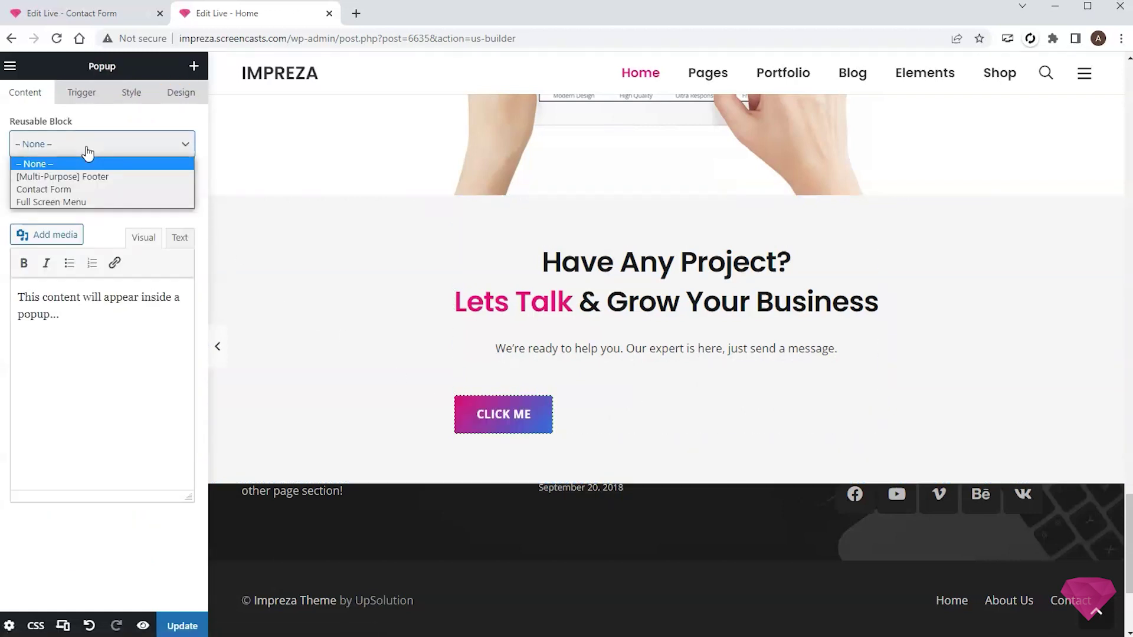
left_click(80, 193)
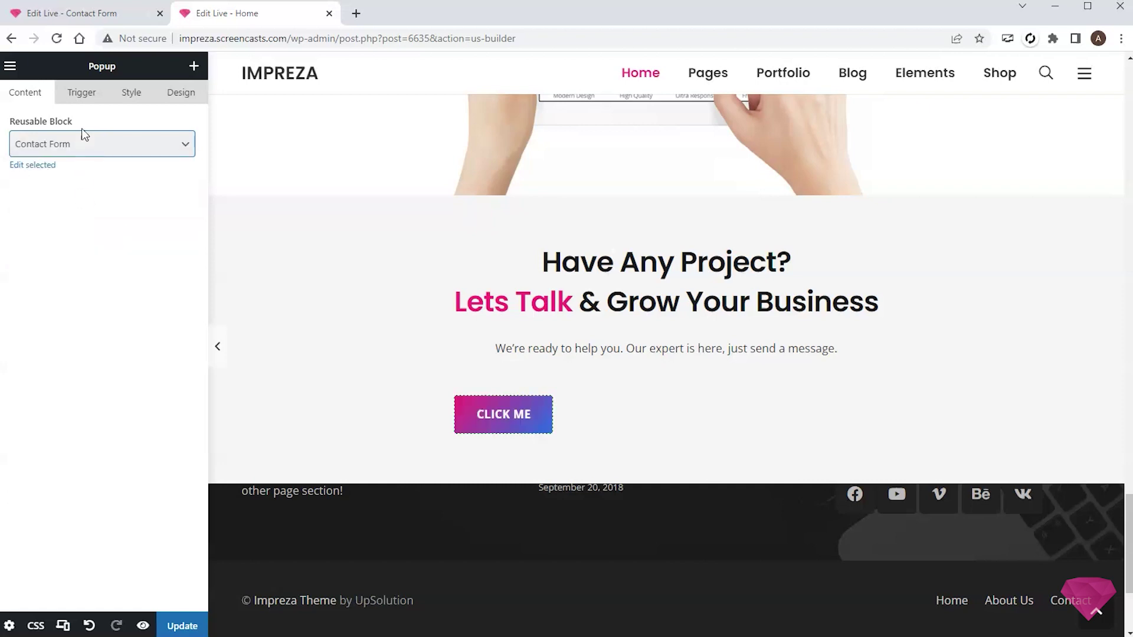
left_click(80, 94)
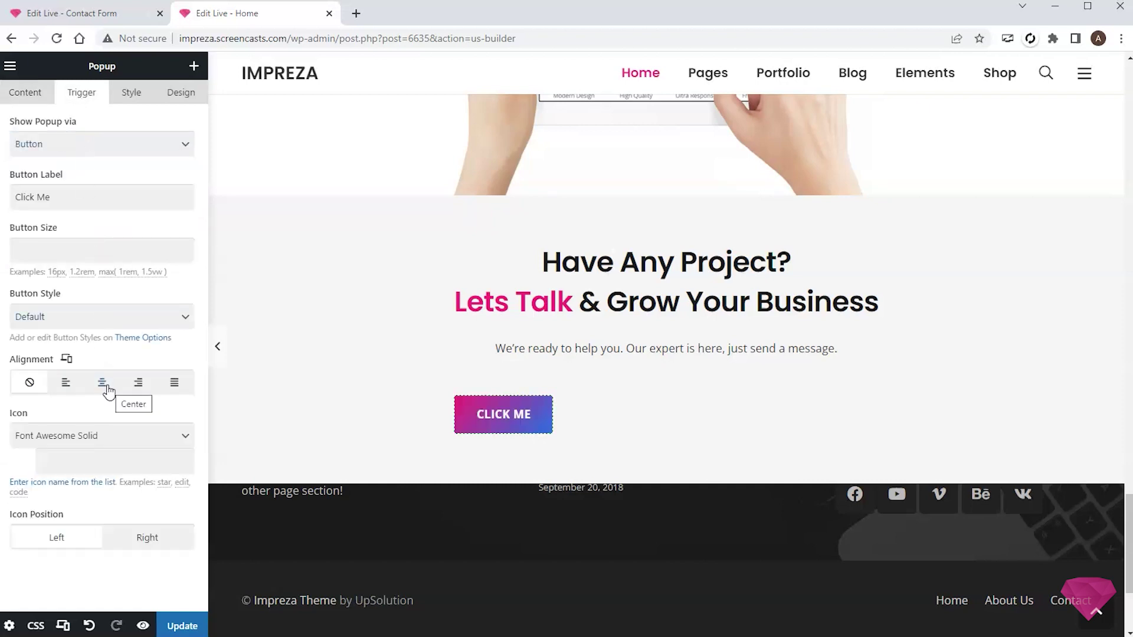
left_click(107, 389)
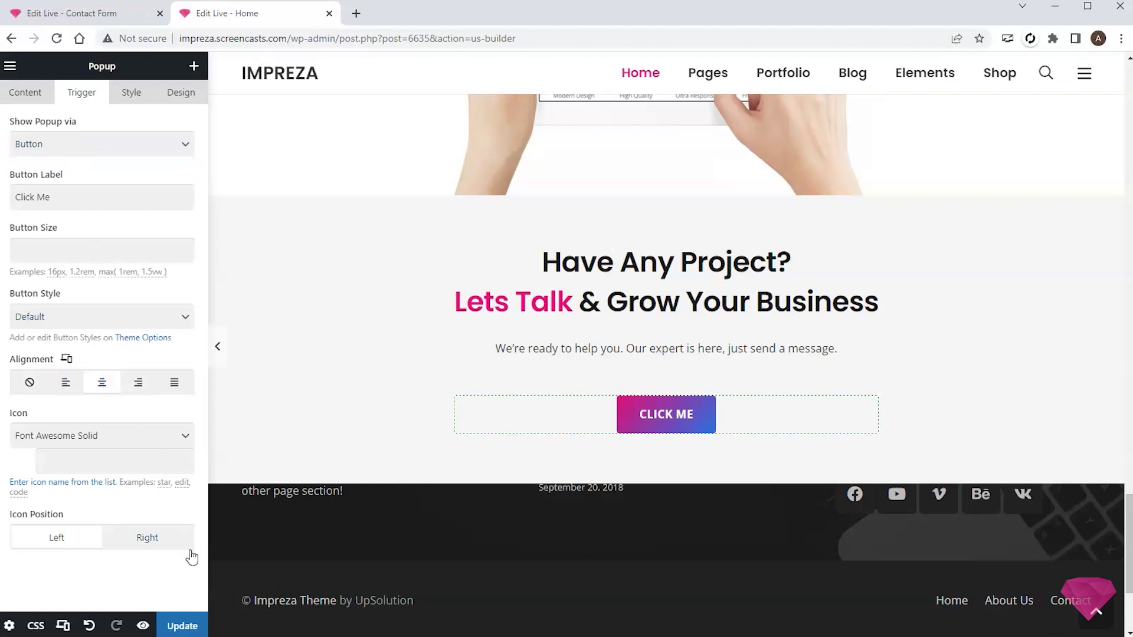
left_click(180, 627)
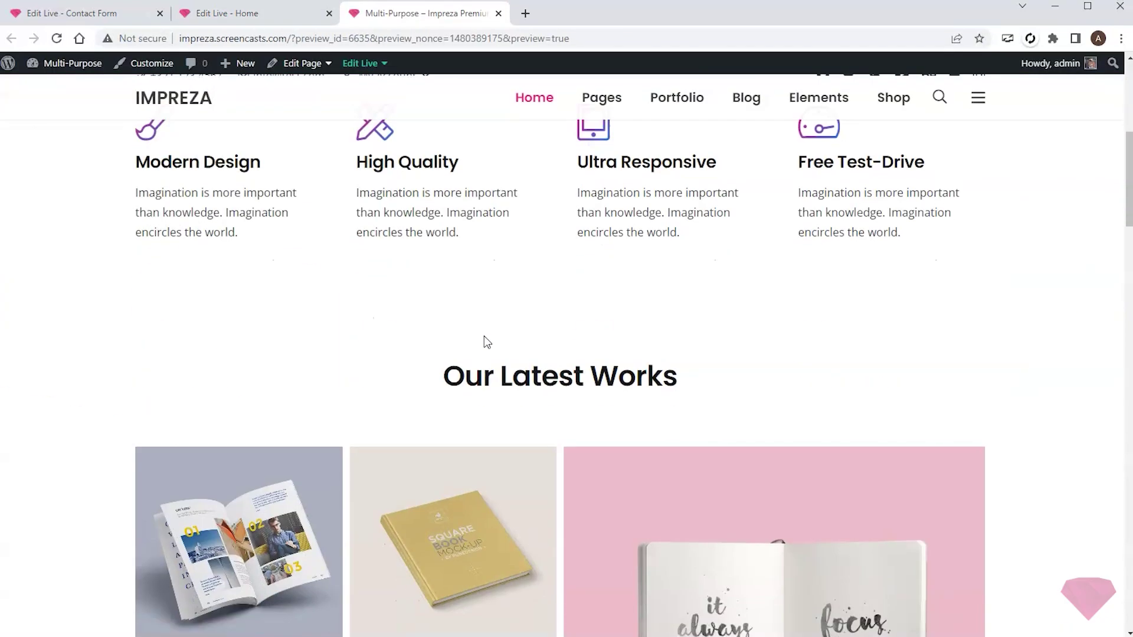
scroll(548, 304, "down", 20)
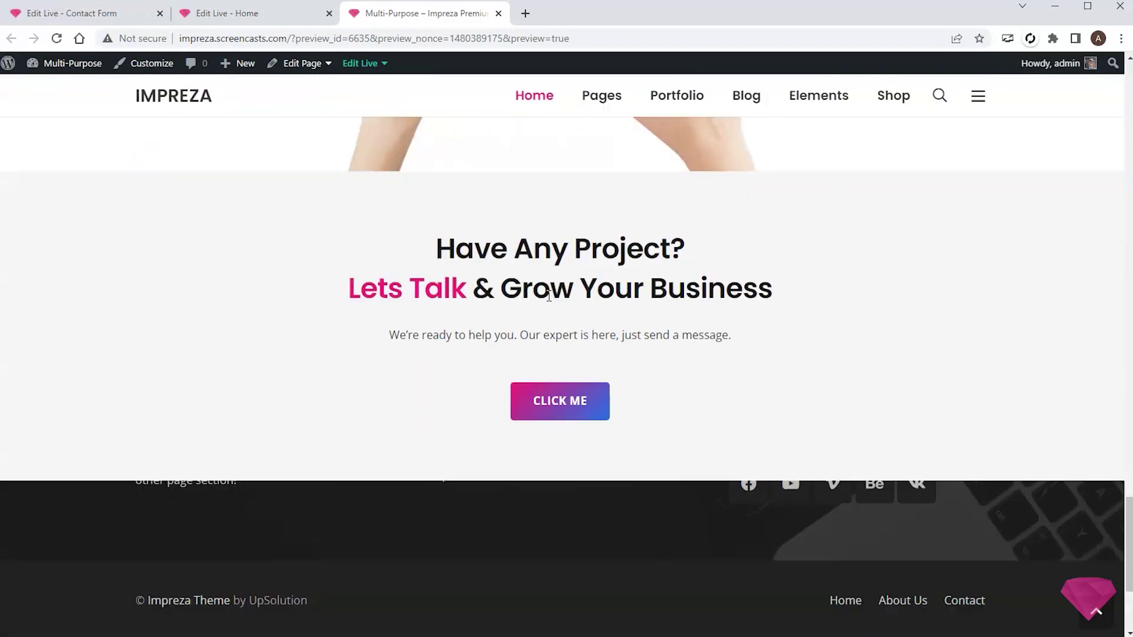
Scroll to the call-to-action, open the Click Me popup with the Contact Us form, then close it
left_click(544, 400)
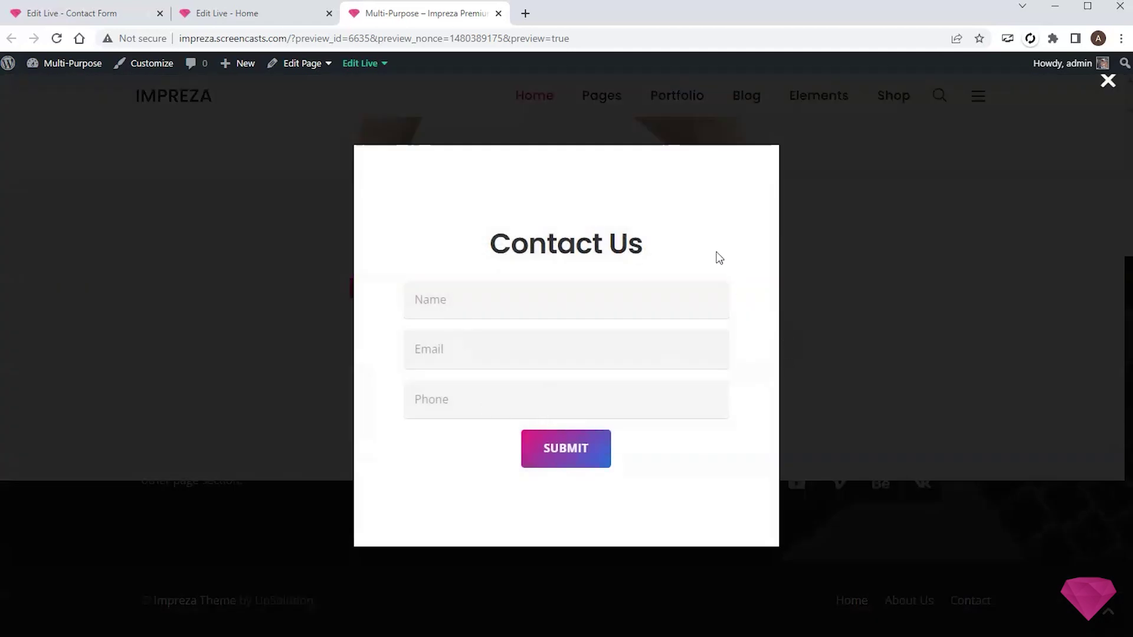
left_click(876, 254)
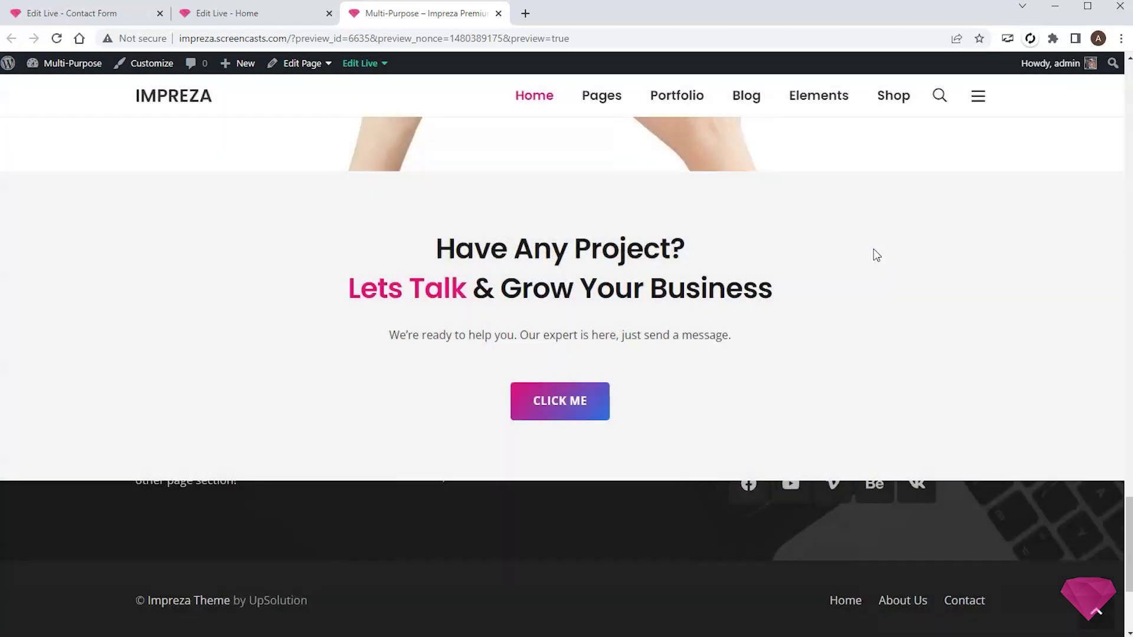